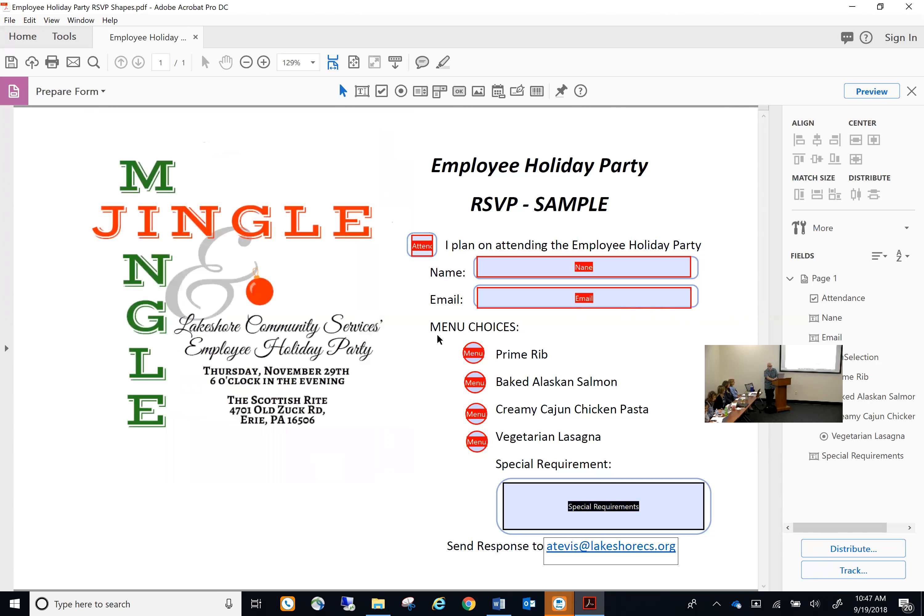
Align the four Menu radio buttons vertically into a single column
drag(437, 338, 494, 463)
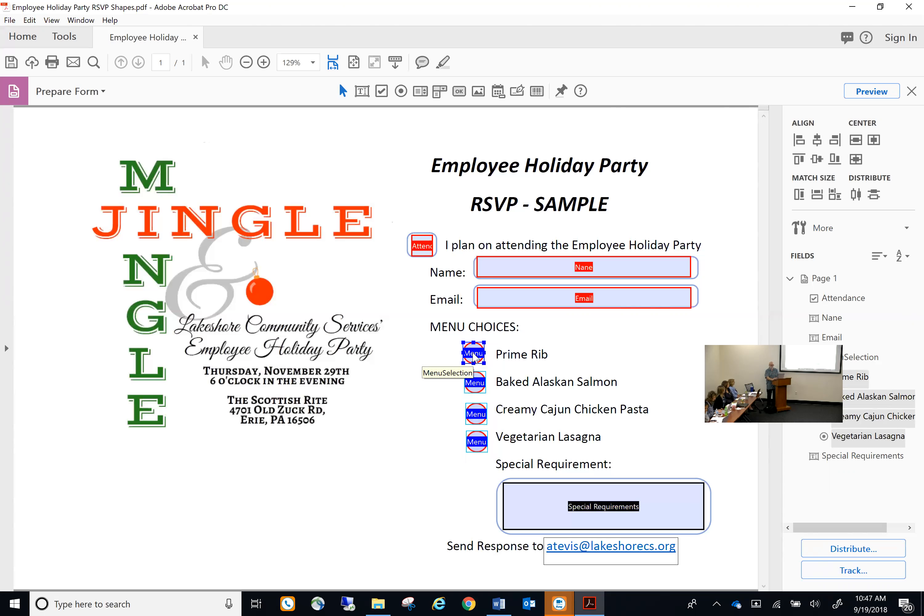
right_click(473, 355)
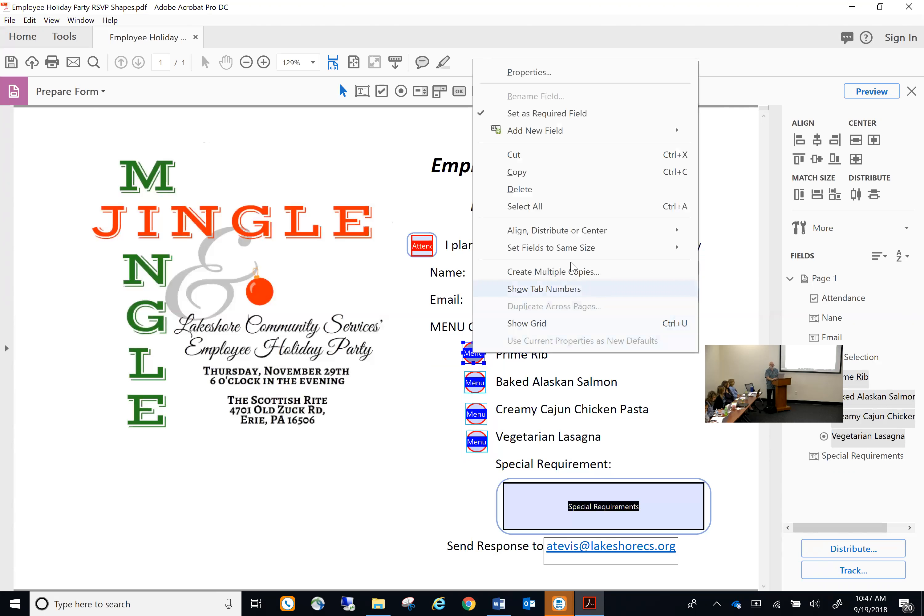
mouse_move(577, 233)
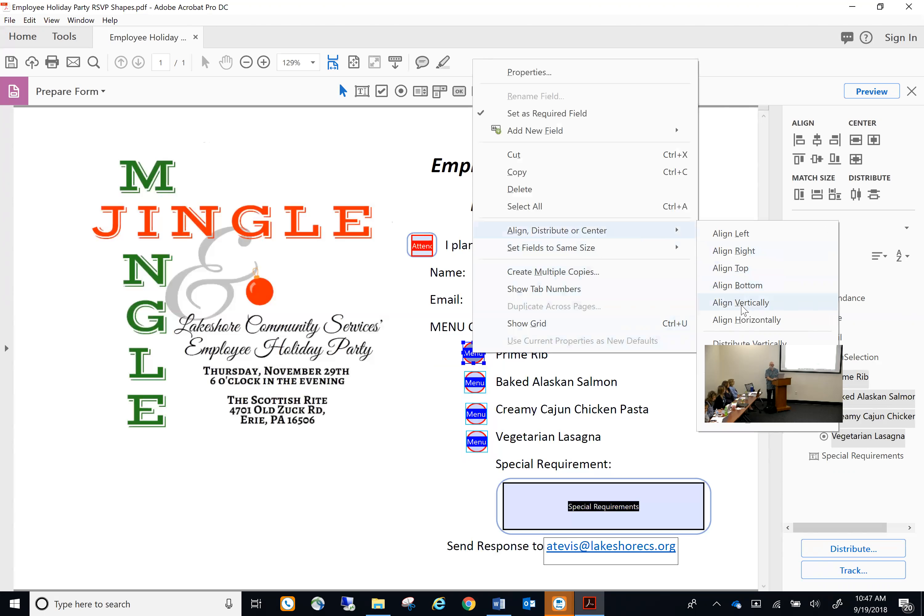
click(742, 304)
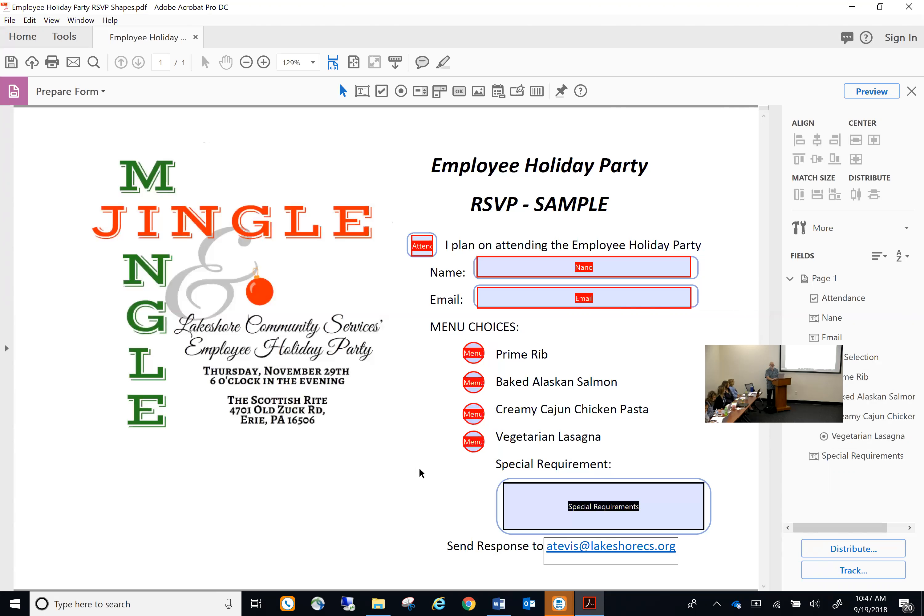
click(473, 383)
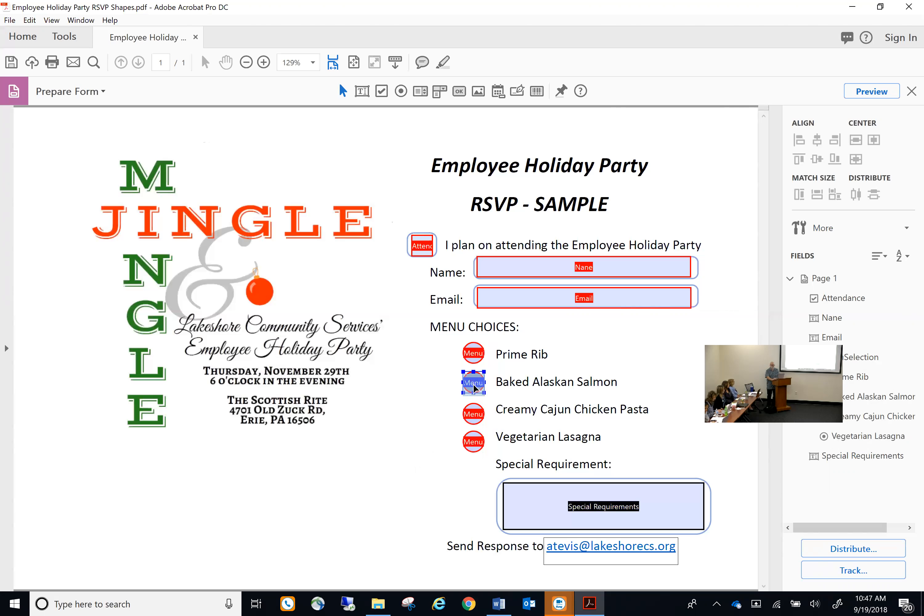
click(505, 406)
click(560, 529)
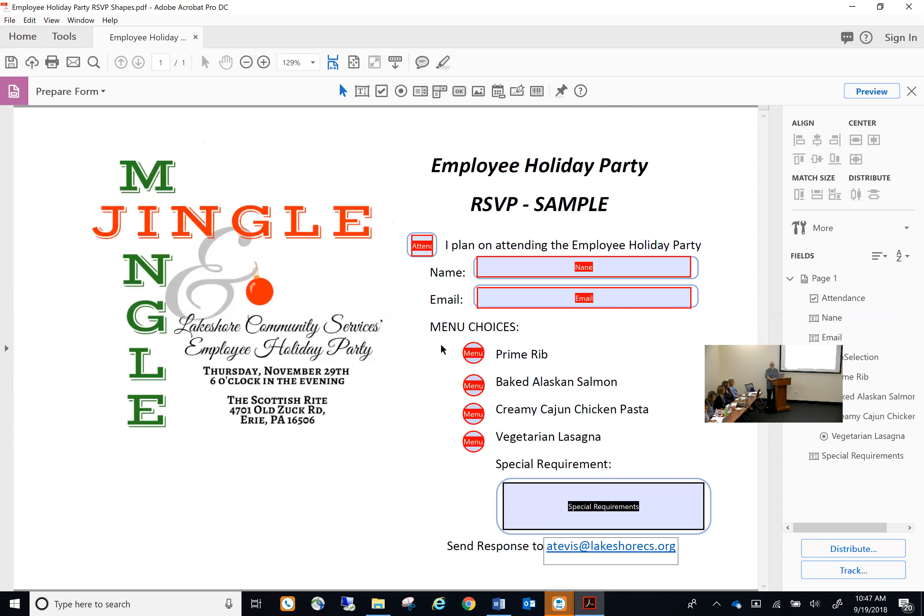
Reselect the four Menu radio buttons and distribute them evenly top to bottom
drag(444, 349, 501, 463)
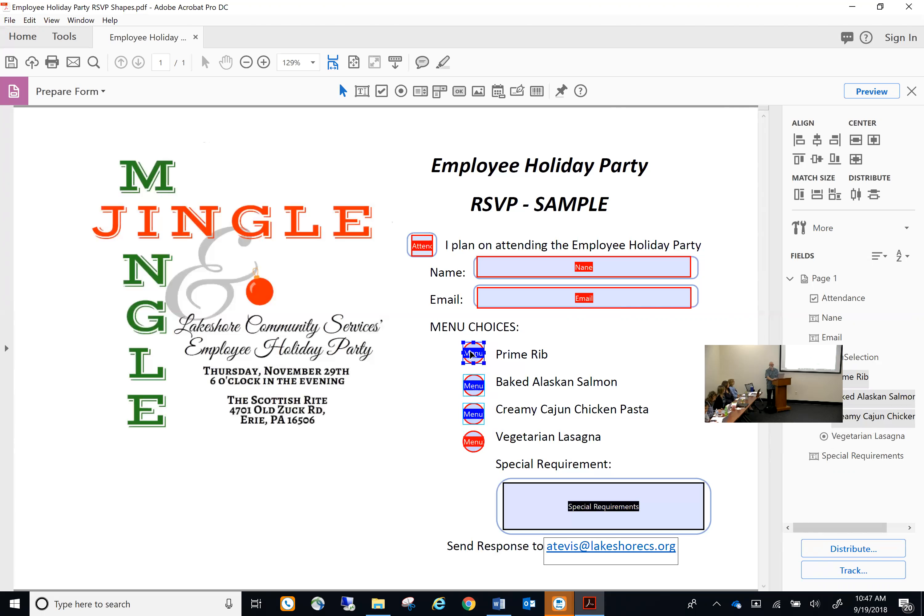
click(429, 458)
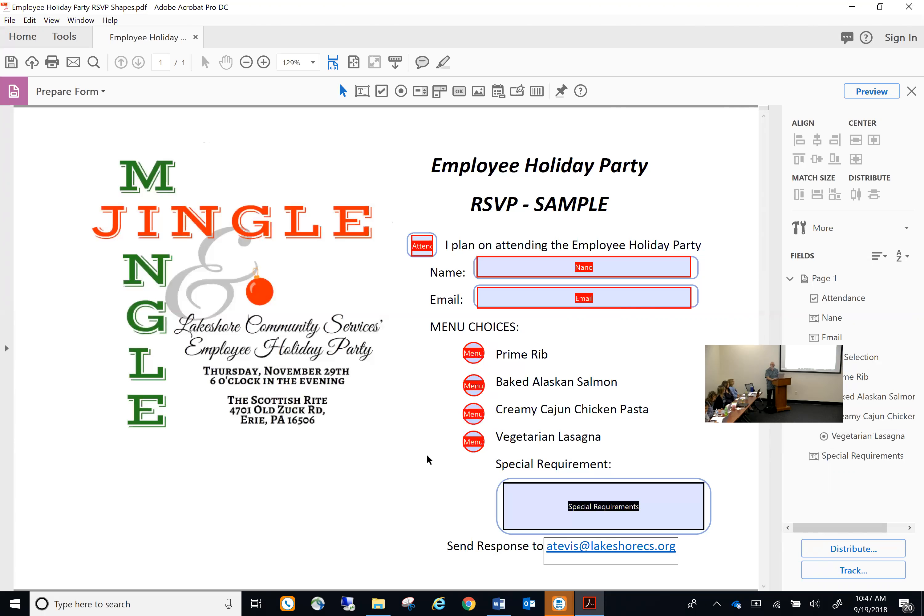
drag(447, 334, 498, 470)
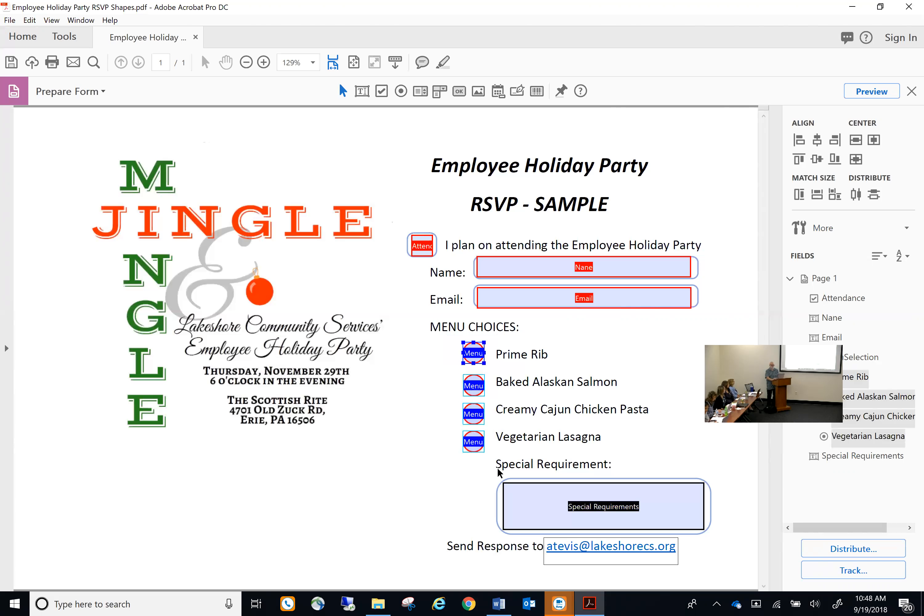
right_click(477, 444)
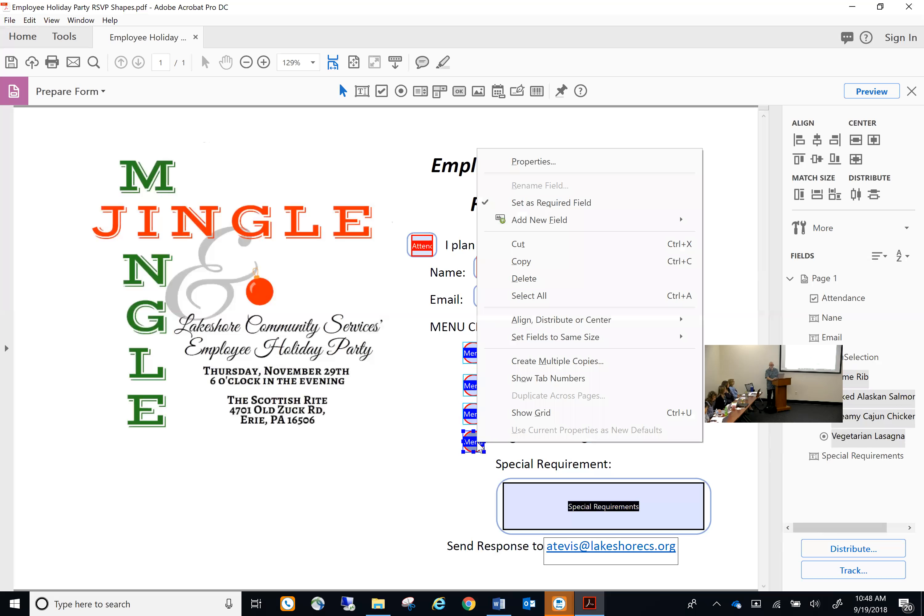
mouse_move(535, 327)
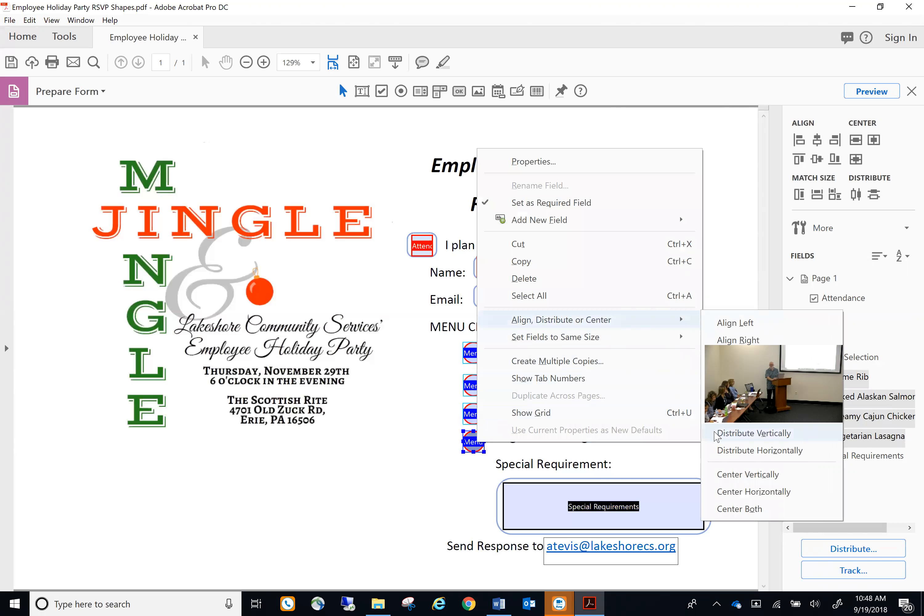
click(717, 434)
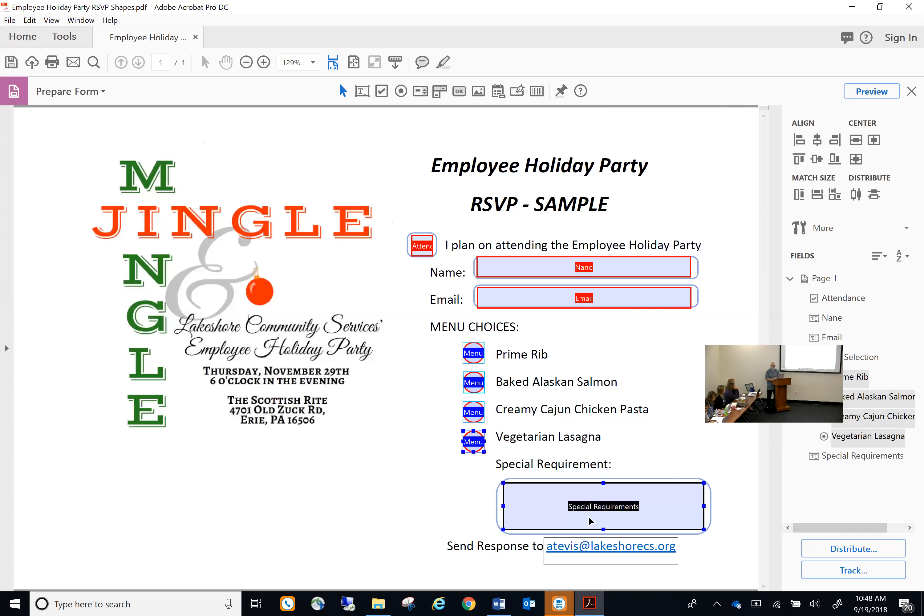
Deselect the Menu radio buttons and bring up the File menu
click(450, 486)
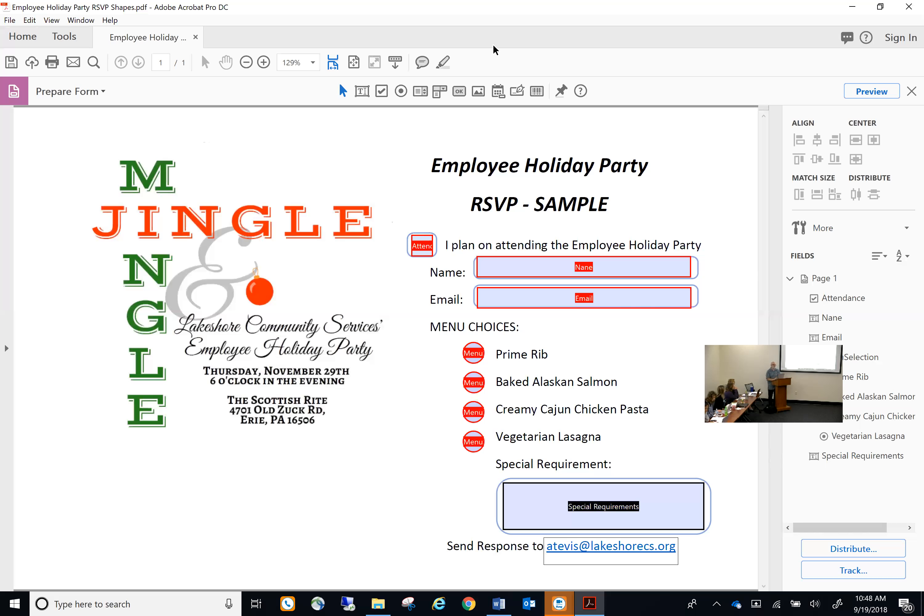
click(10, 20)
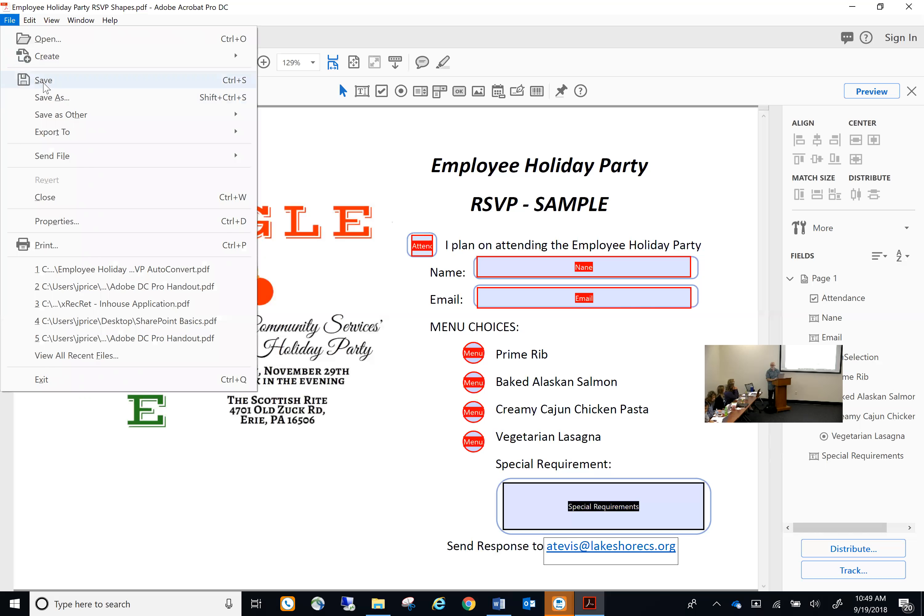
Save as Employee Holiday Party RSVP Shapes.pdf in _Adobe Forms Training, then close Acrobat
click(49, 98)
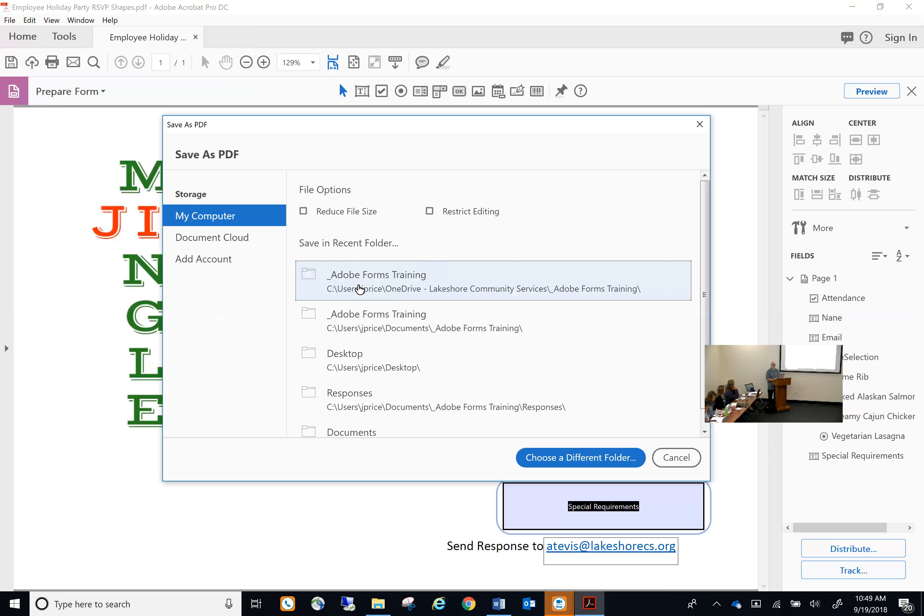
click(360, 289)
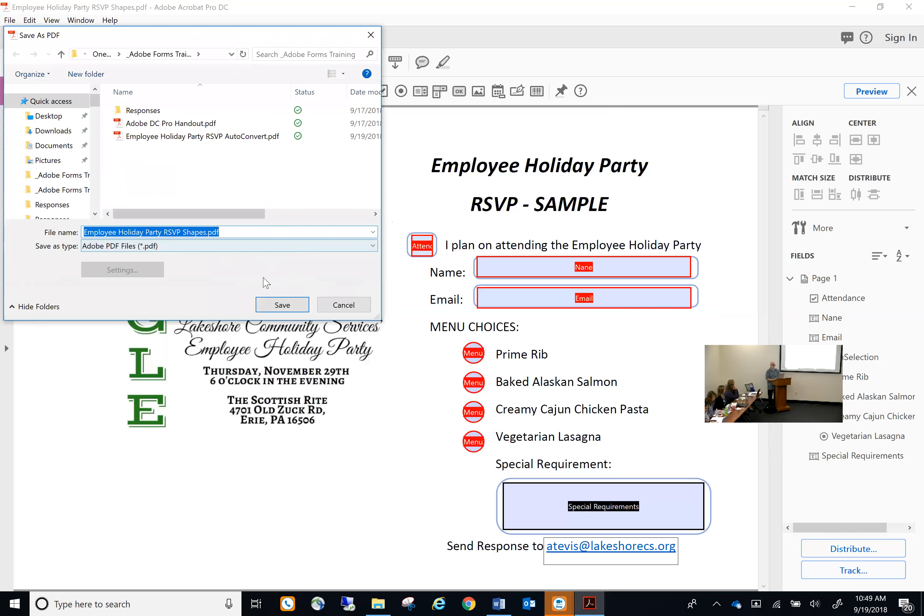
click(290, 306)
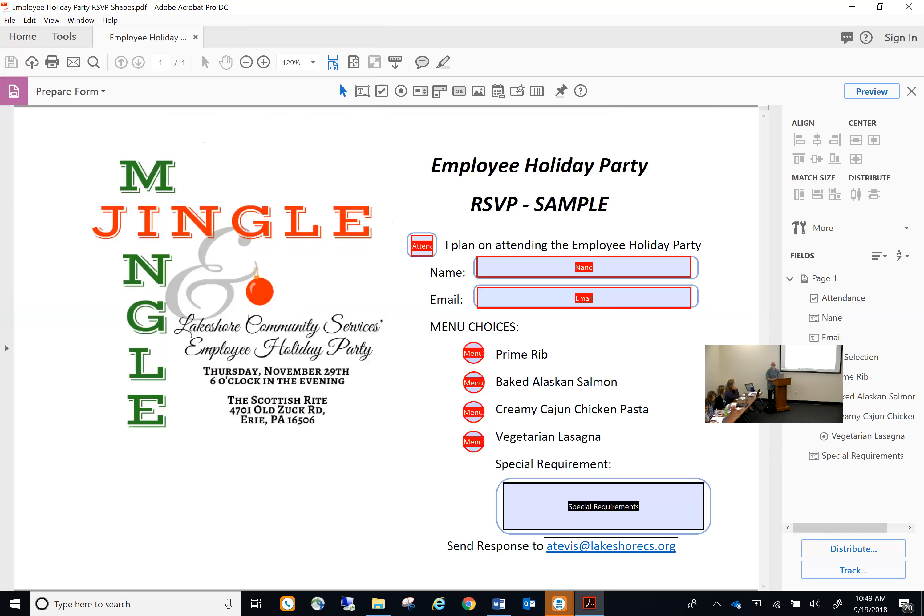
click(909, 7)
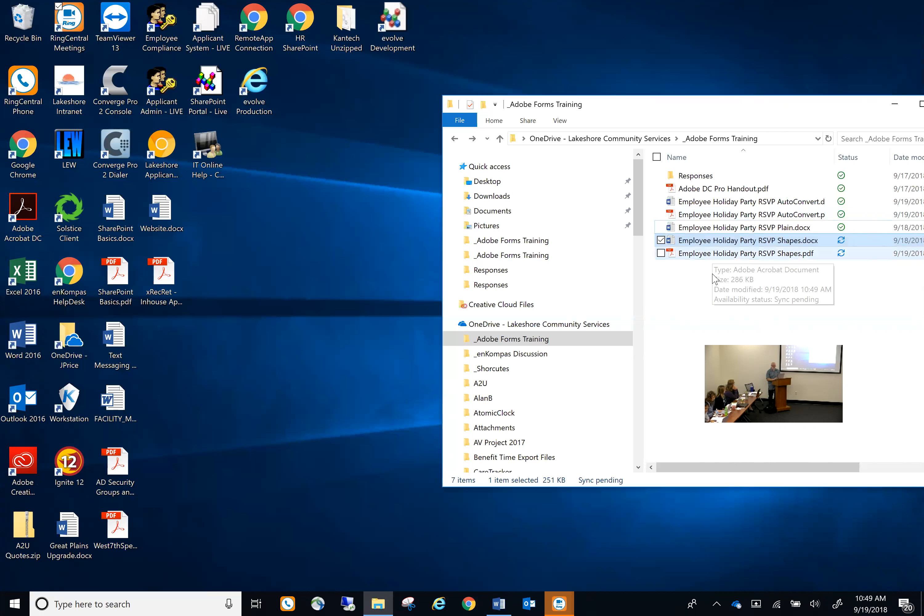
Launch Chrome and drag Employee Holiday Party RSVP Shapes.pdf from Explorer into it
click(469, 604)
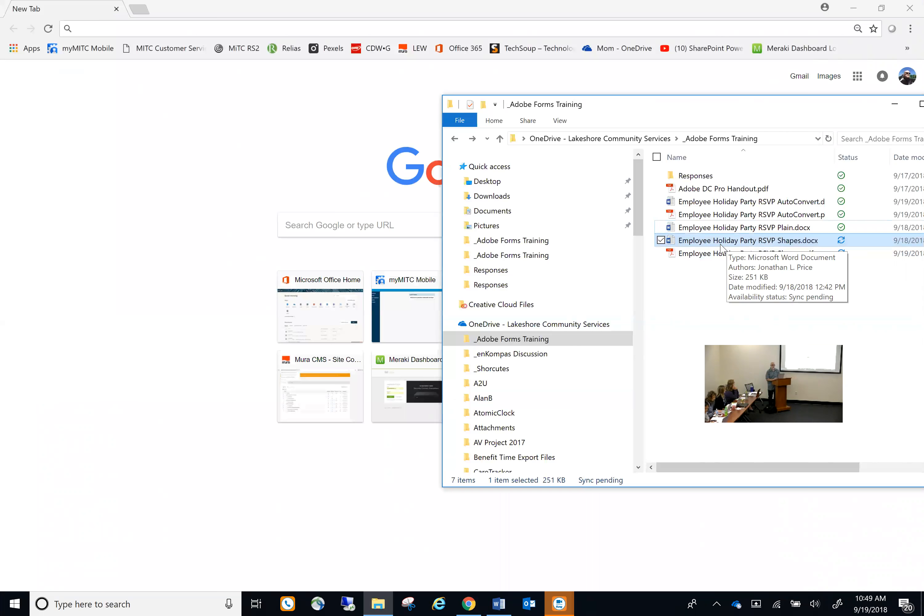
click(708, 256)
drag(708, 257, 190, 322)
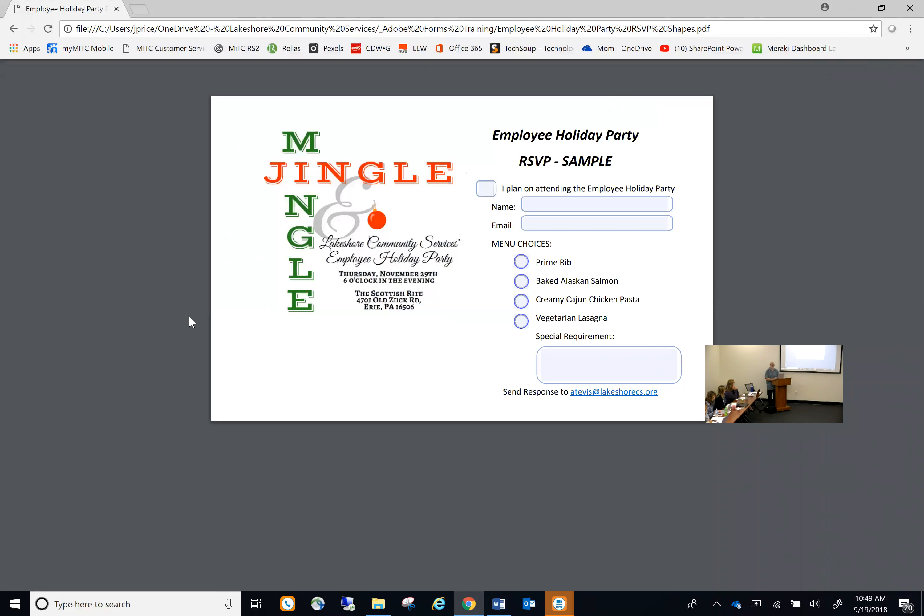
Tick the attendance checkbox and fill in the attendee's full name and e-mail address
click(486, 191)
click(560, 204)
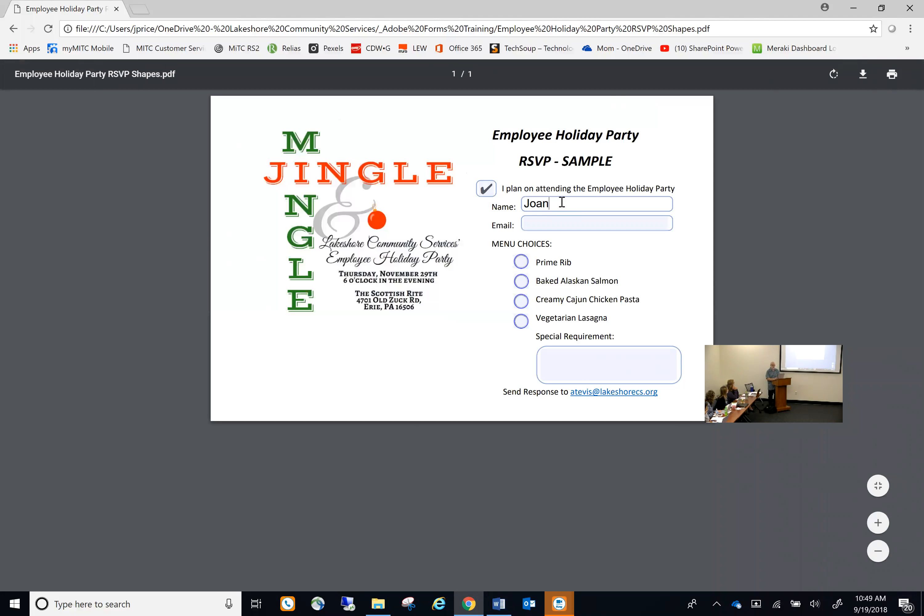
key(Tab)
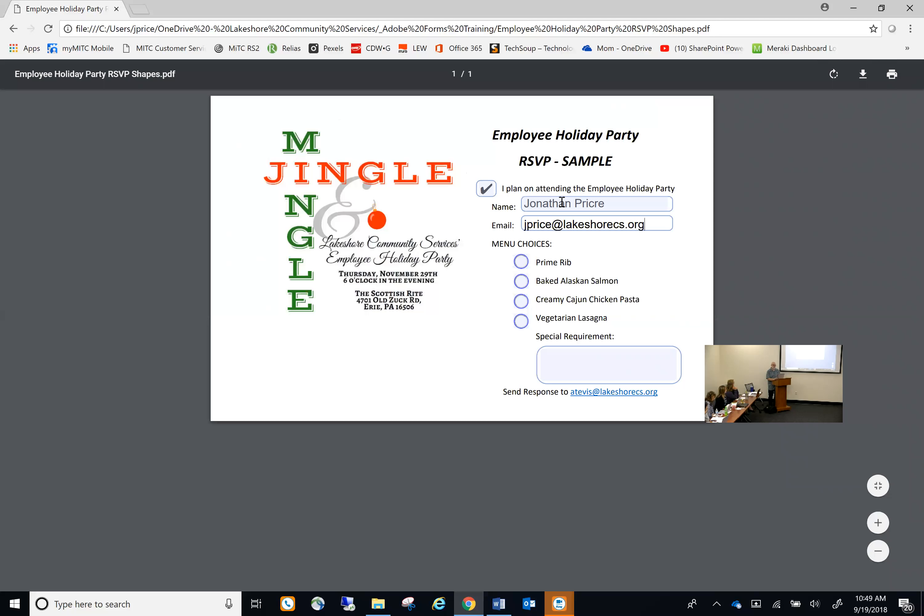
Choose Creamy Cajun Chicken Pasta and start the special requirement 'Light on the sauc'
click(522, 302)
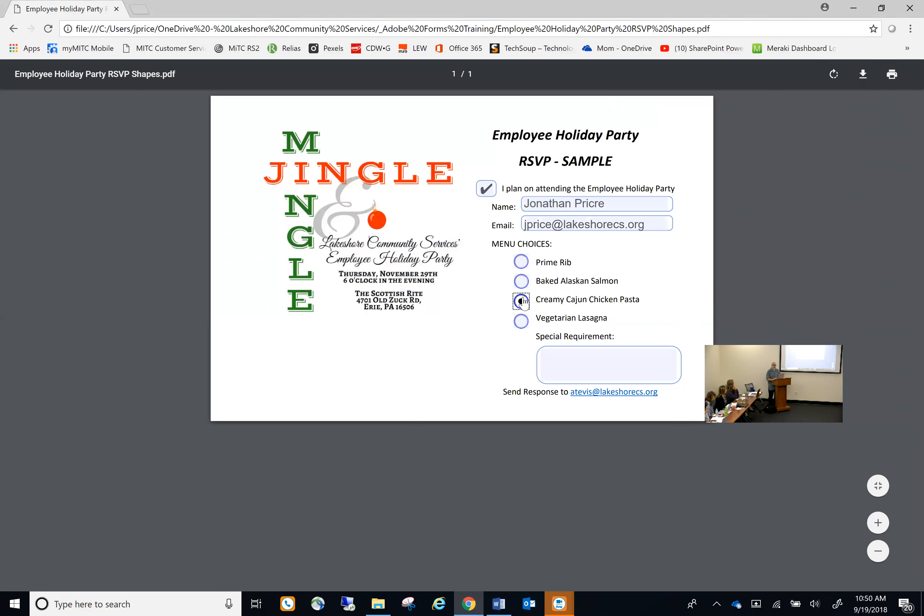
click(579, 353)
text(Lig)
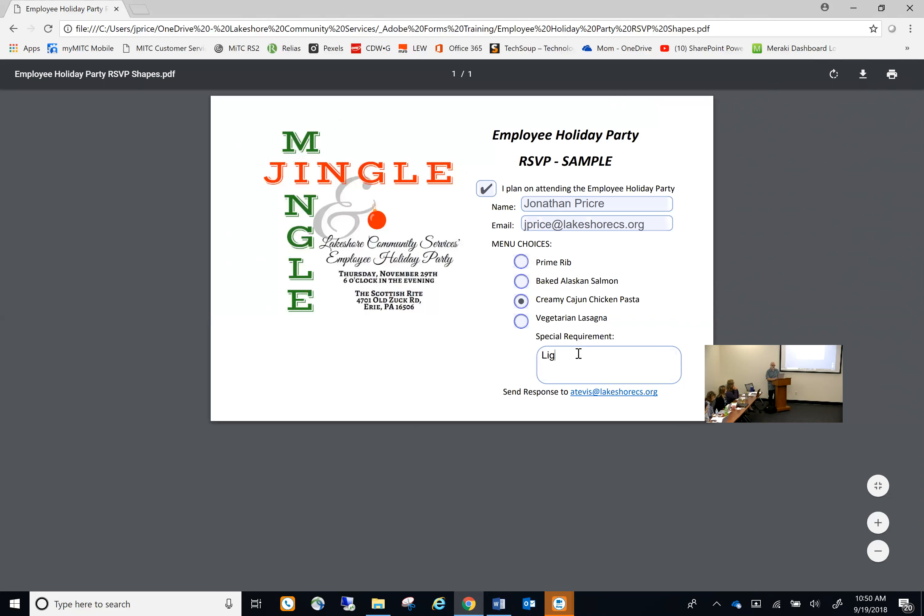
text(ht on the sauc)
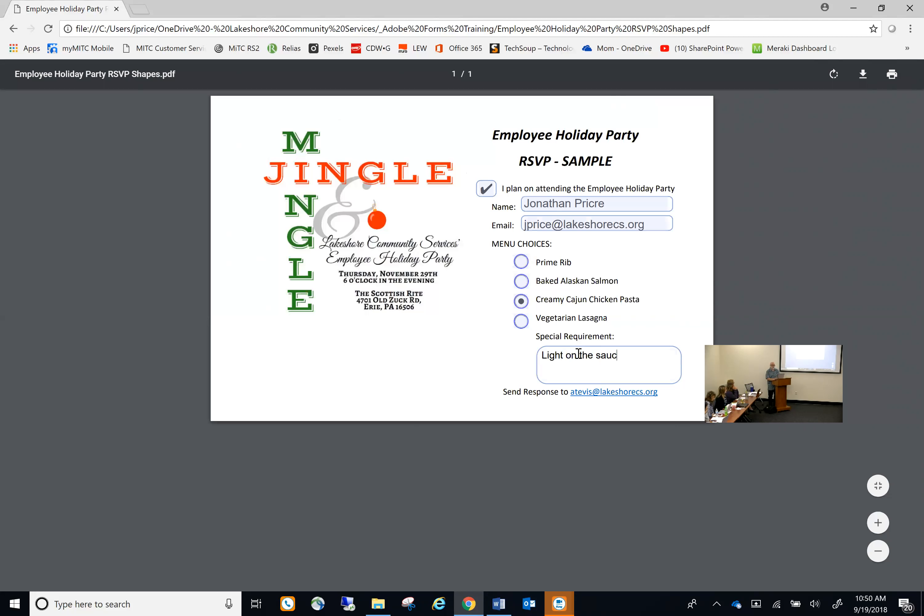
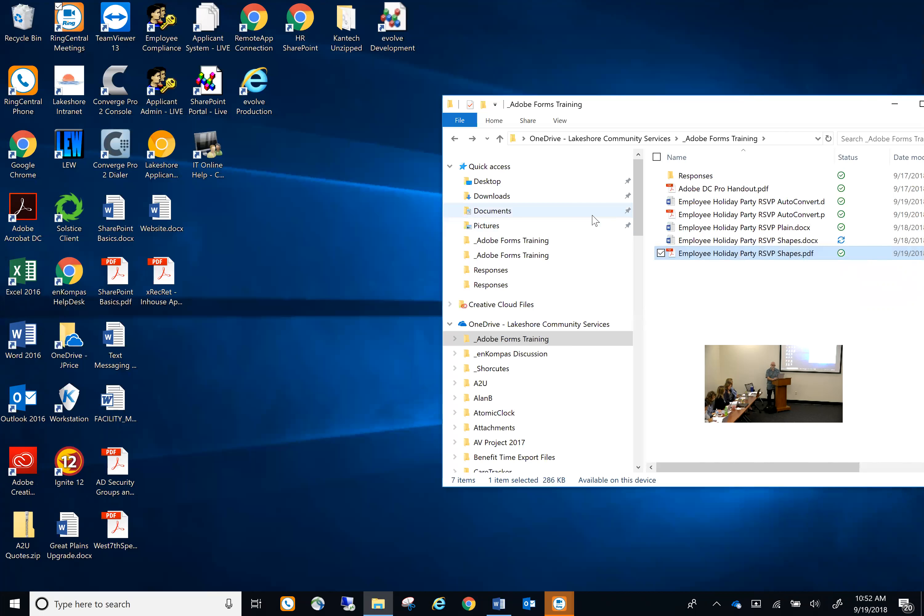
Open the RSVP Shapes form and enter 'Spell smtion wrong.' as the special requirement
double_click(732, 254)
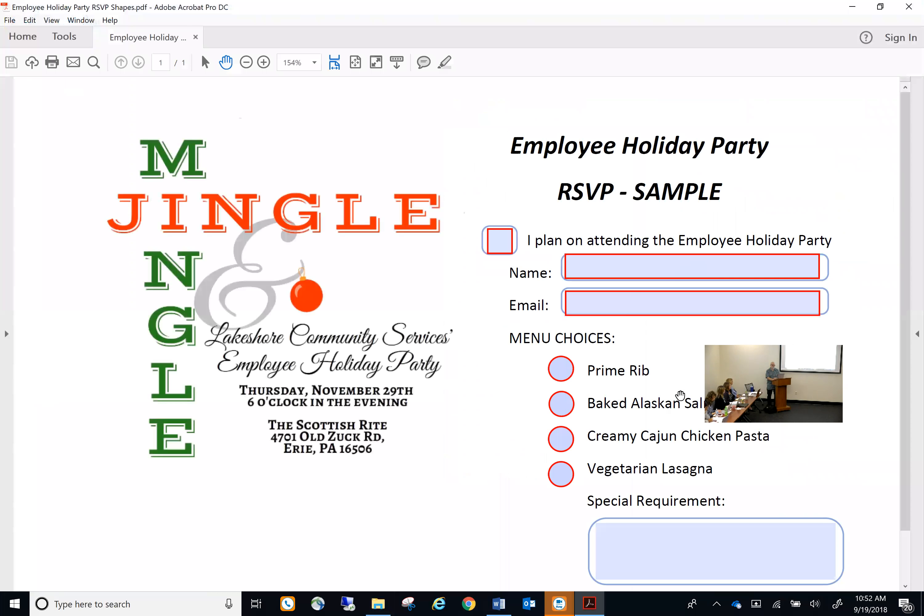
click(682, 549)
text(S)
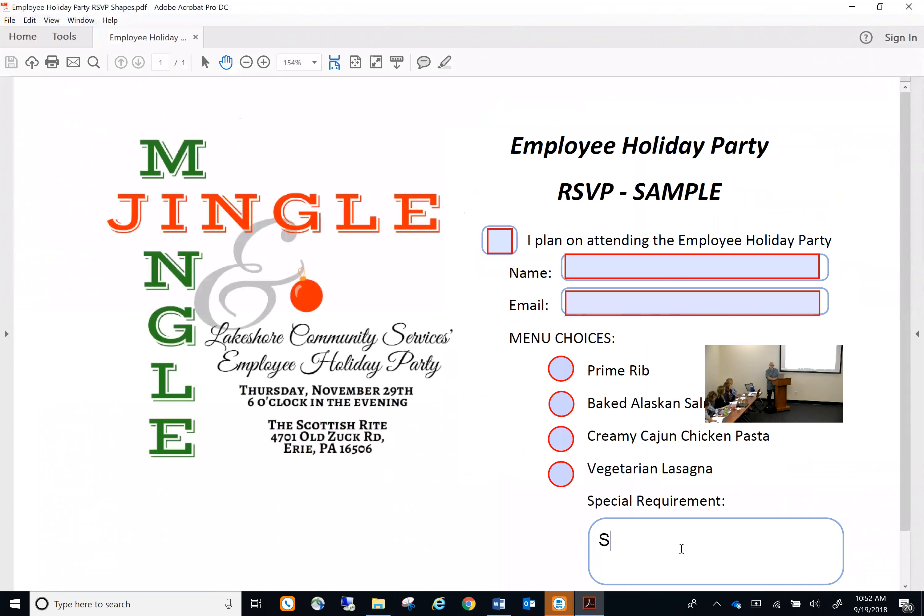
text(pell smt)
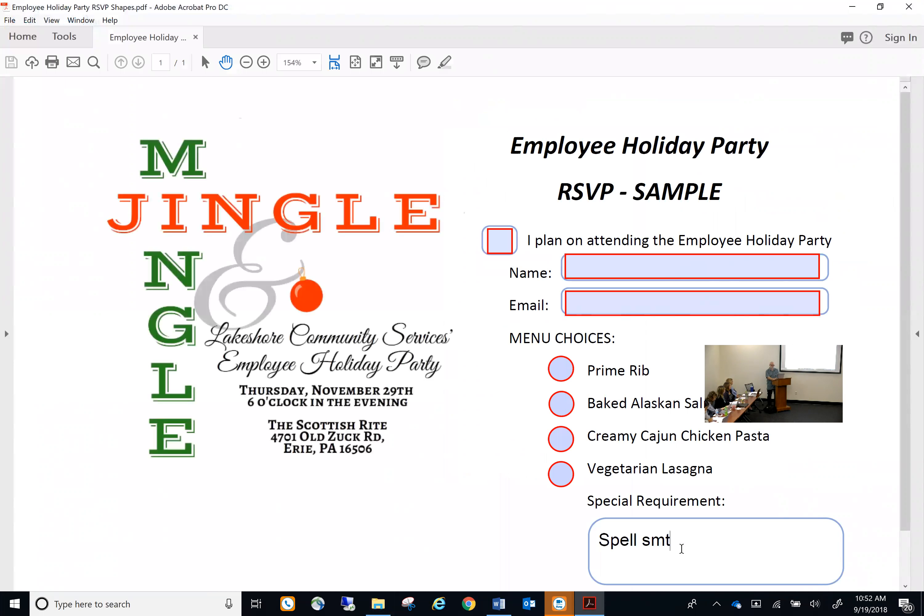
text(ion wrong.)
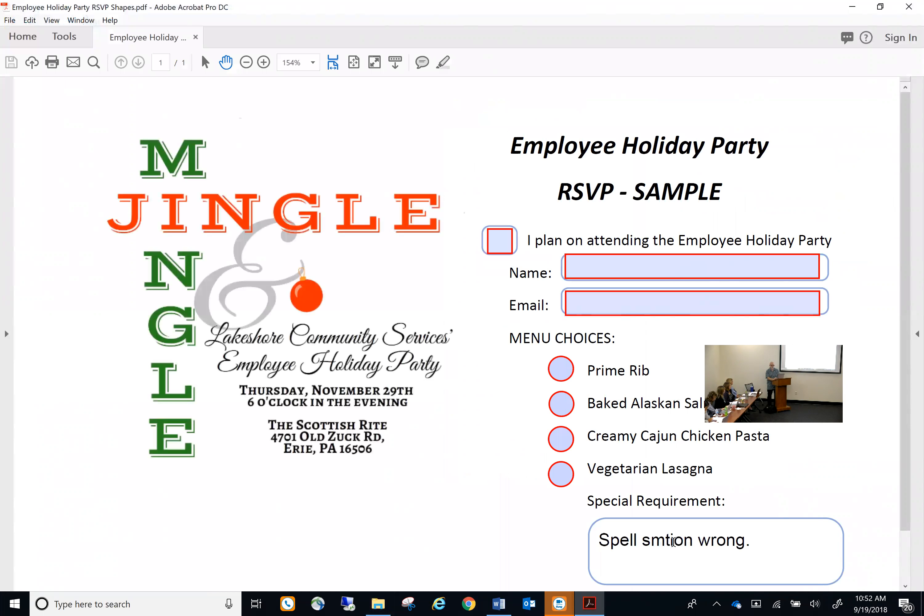
Run Check spelling on the misspelled word smtion, then close the spell checker
click(673, 542)
click(764, 543)
click(729, 545)
click(646, 541)
right_click(647, 541)
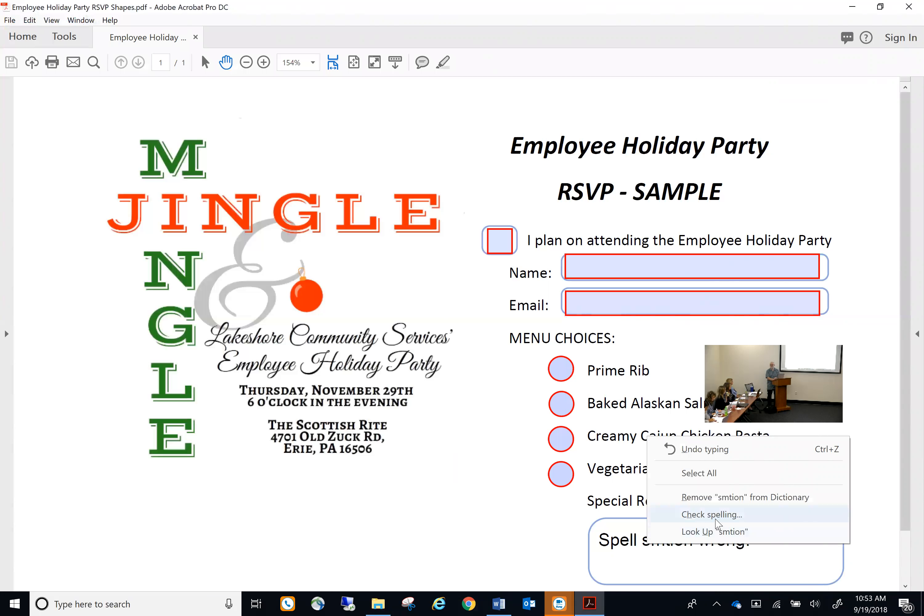
click(712, 514)
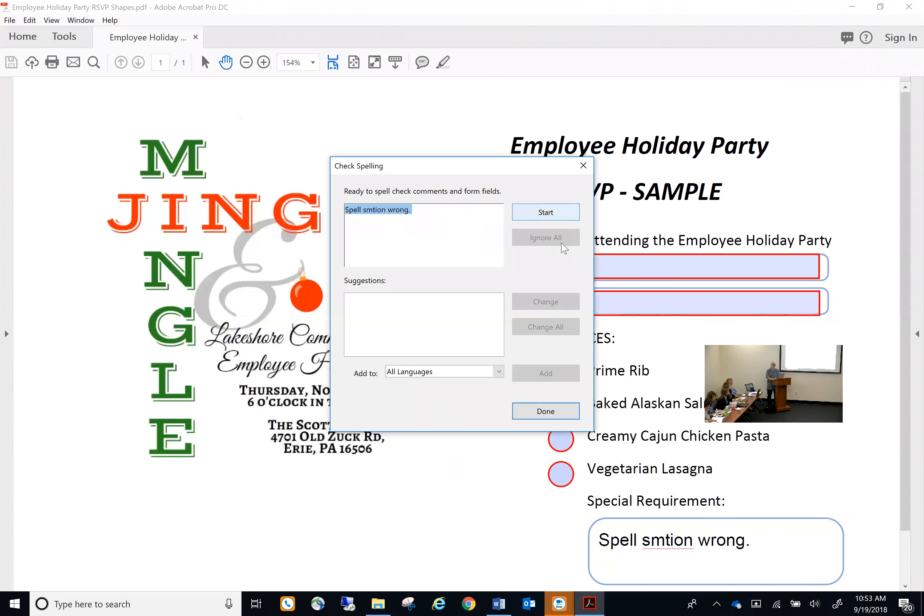
click(564, 416)
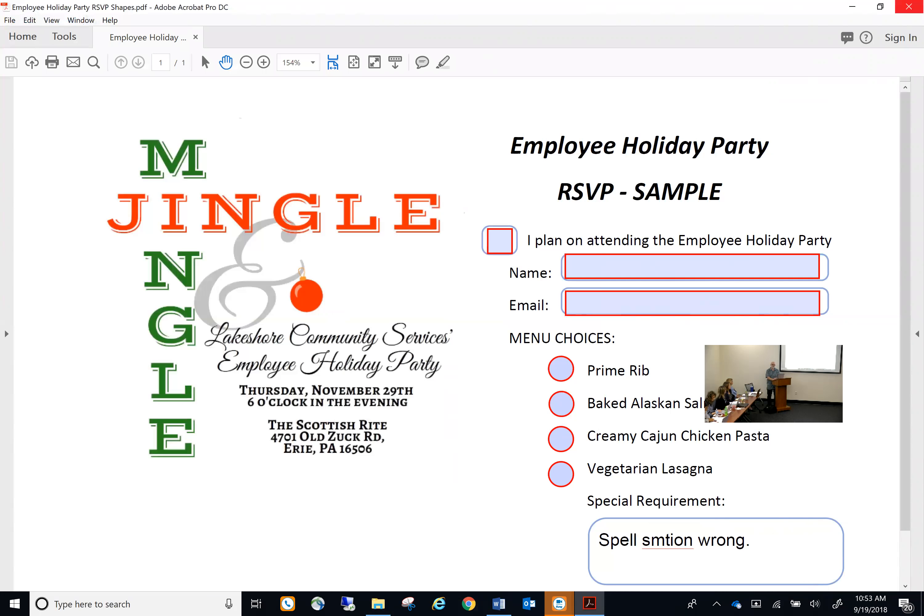
Close the sample form without saving and open the Responses folder in _Adobe Forms Training
click(909, 6)
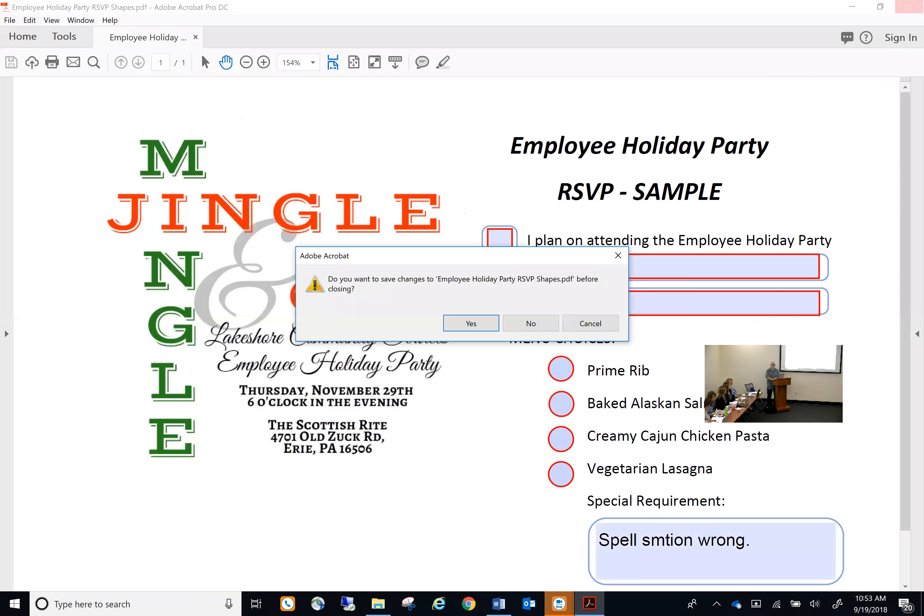
click(544, 323)
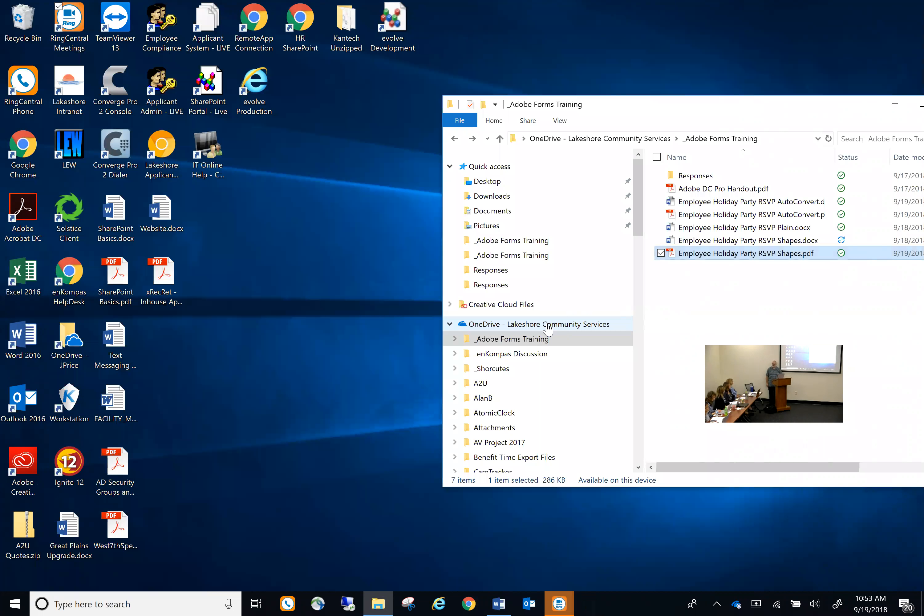
double_click(695, 175)
click(747, 227)
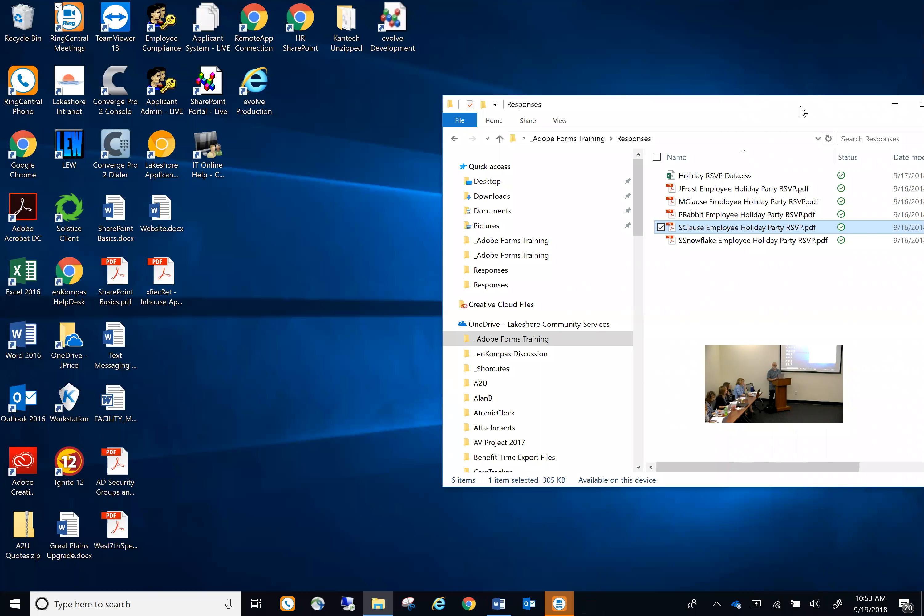
drag(792, 111, 611, 78)
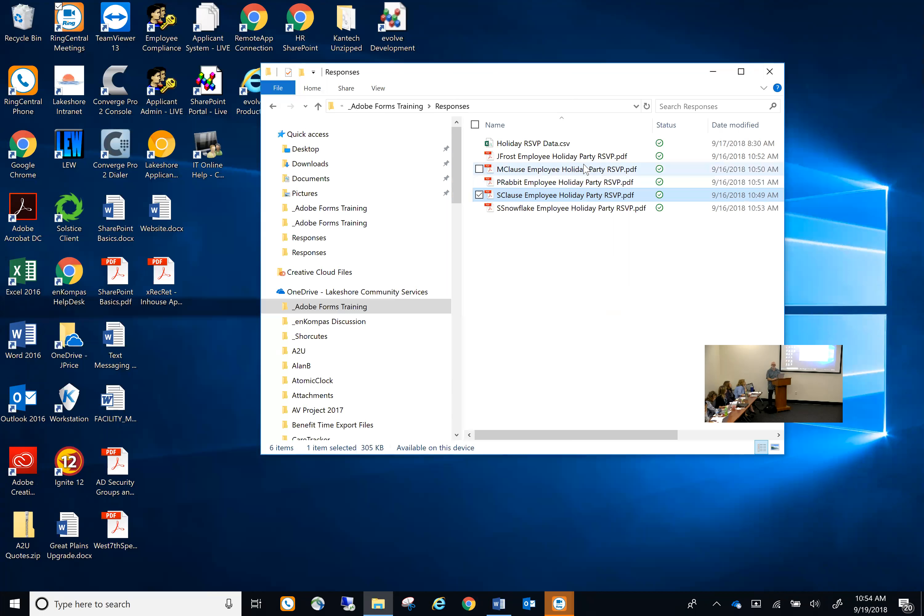
Delete Holiday RSVP Data.csv from the Responses folder, confirming the deletion
double_click(524, 146)
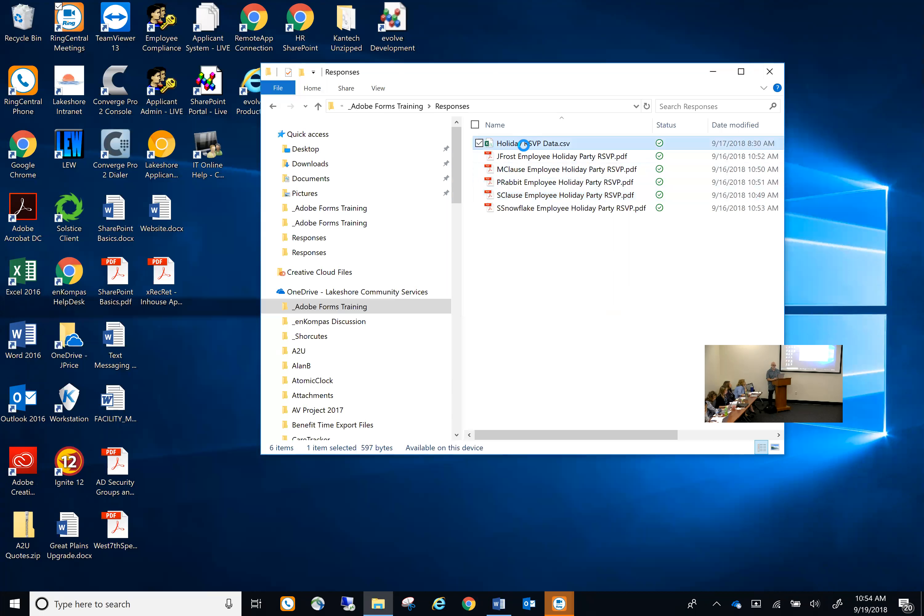
right_click(523, 145)
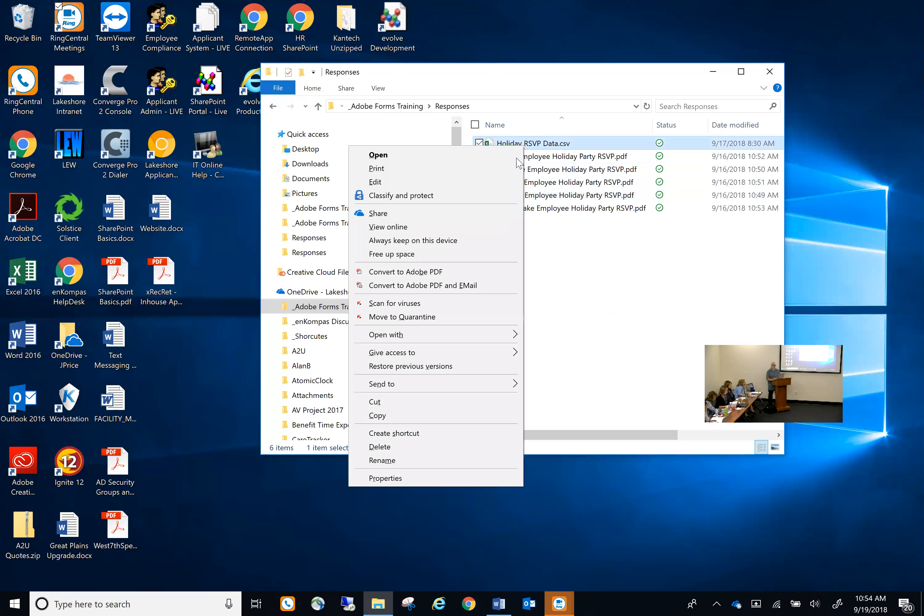
click(413, 447)
click(502, 323)
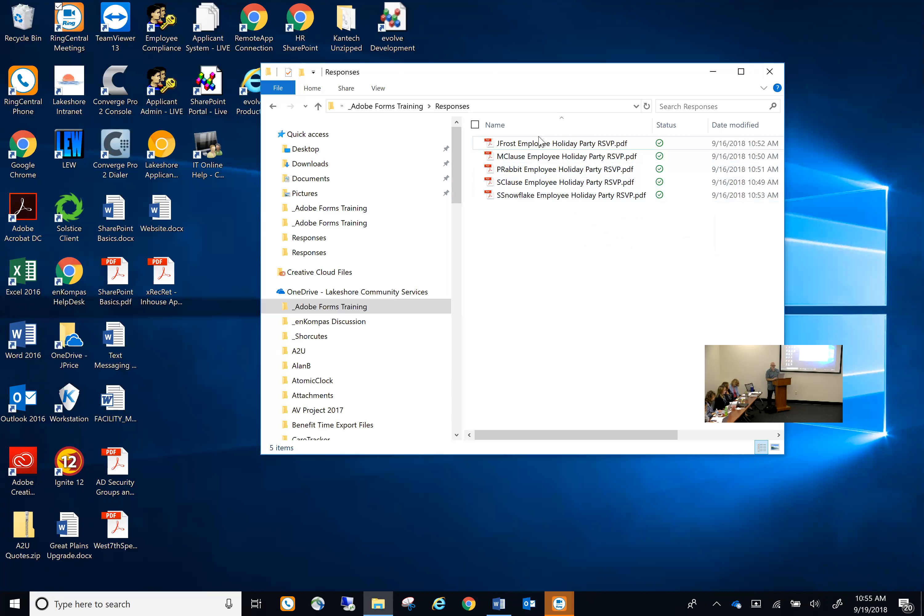
Open the first returned RSVP PDF in Acrobat and show the Edit menu
double_click(541, 146)
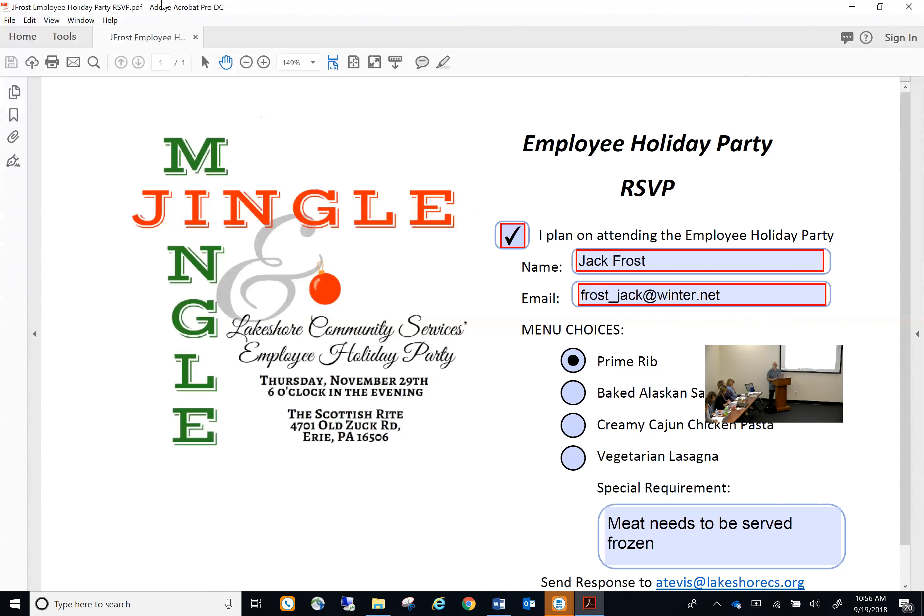
click(35, 22)
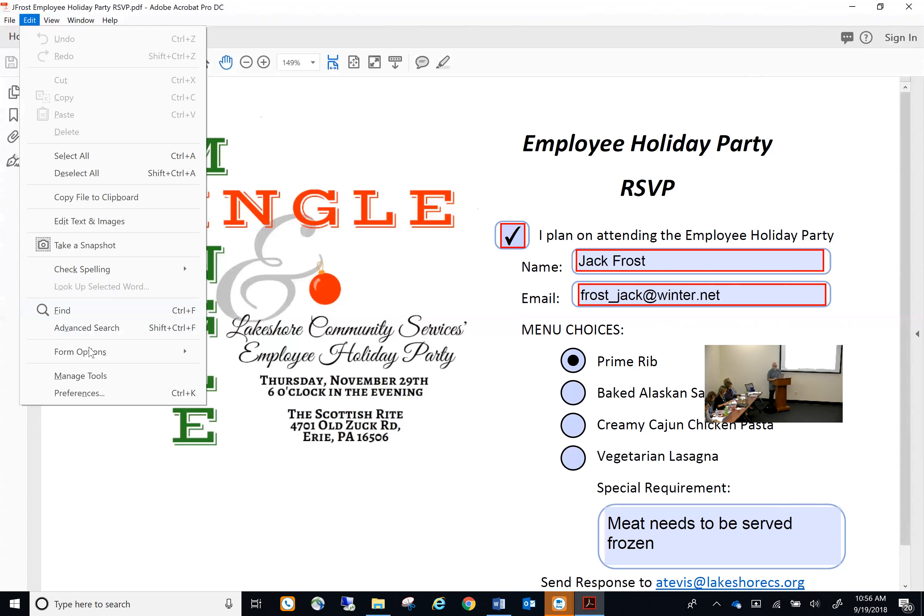
Add all five RSVP PDFs from Responses to Export Data From Multiple Forms and export
mouse_move(91, 357)
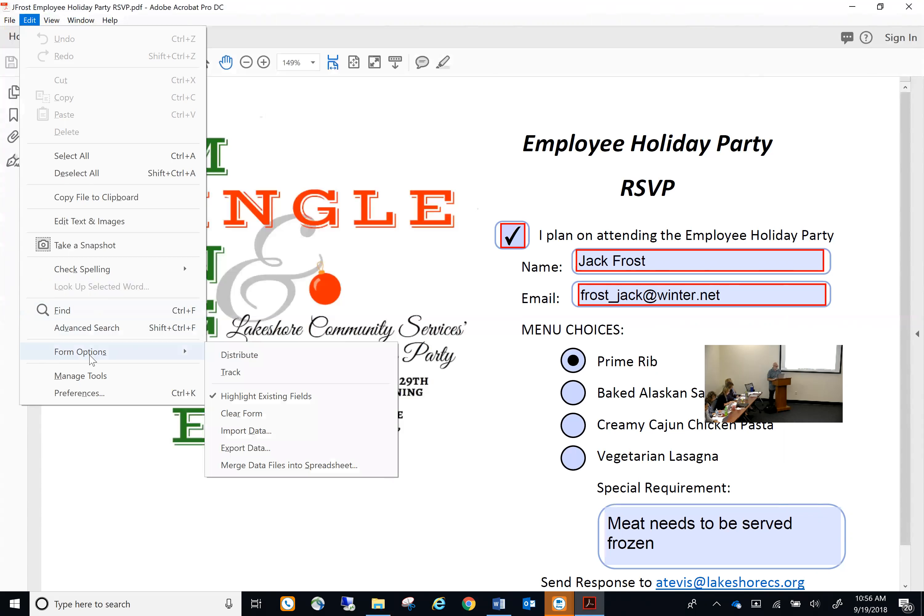
click(254, 468)
click(333, 381)
double_click(437, 240)
click(450, 240)
shift+click(450, 294)
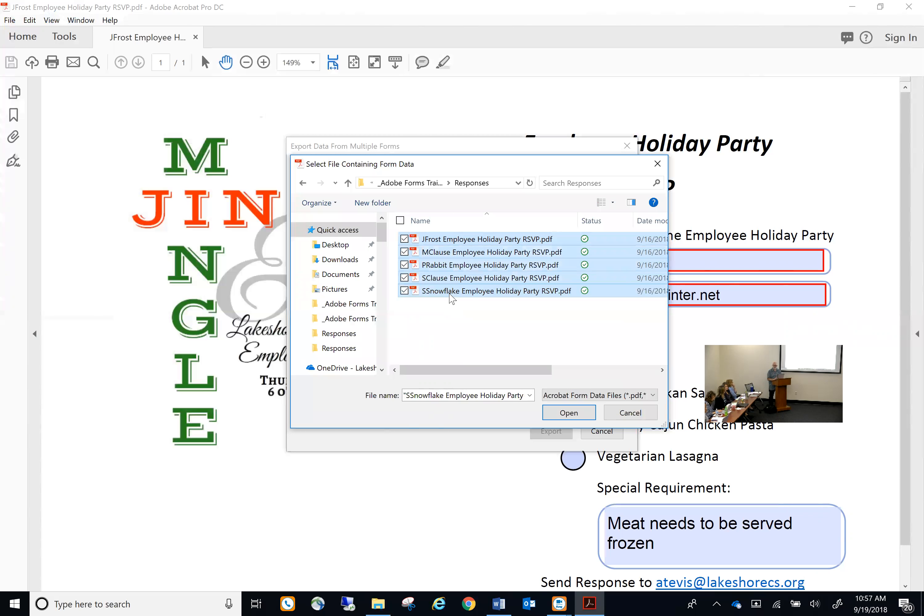
click(569, 421)
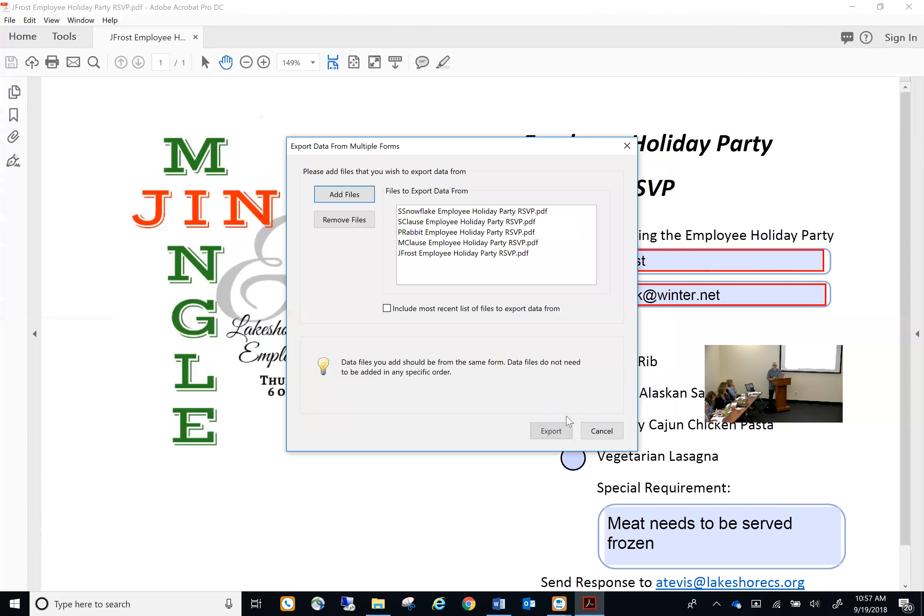
click(551, 434)
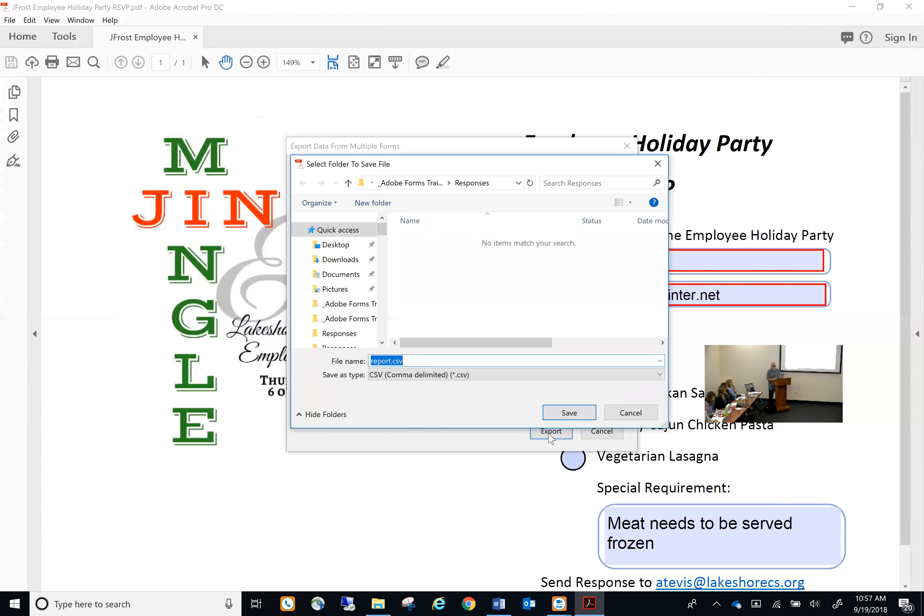
Save the exported data as CSV named 'Christmas Party RSVP Reponses' and view it
text(Christmas Party RSVP Reponses)
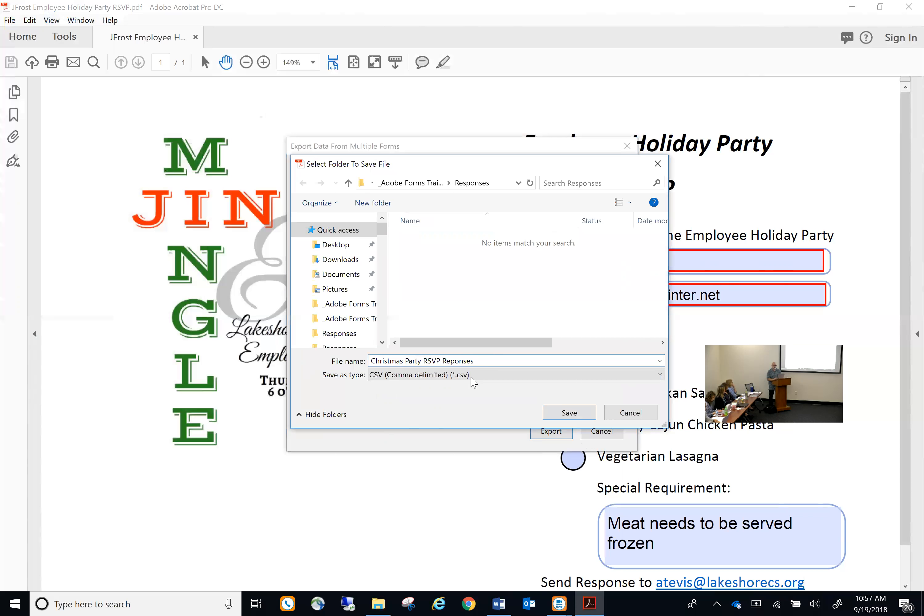
click(558, 415)
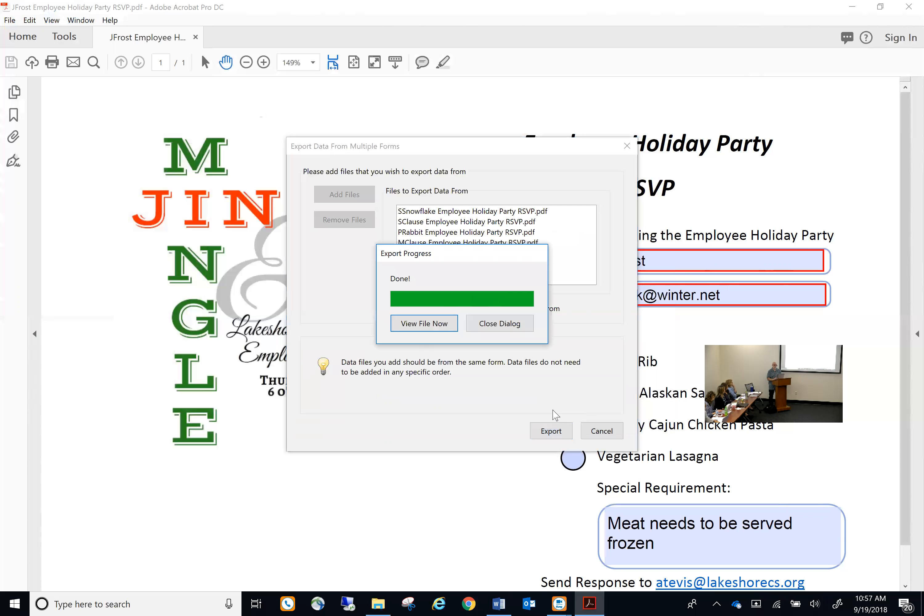
click(427, 325)
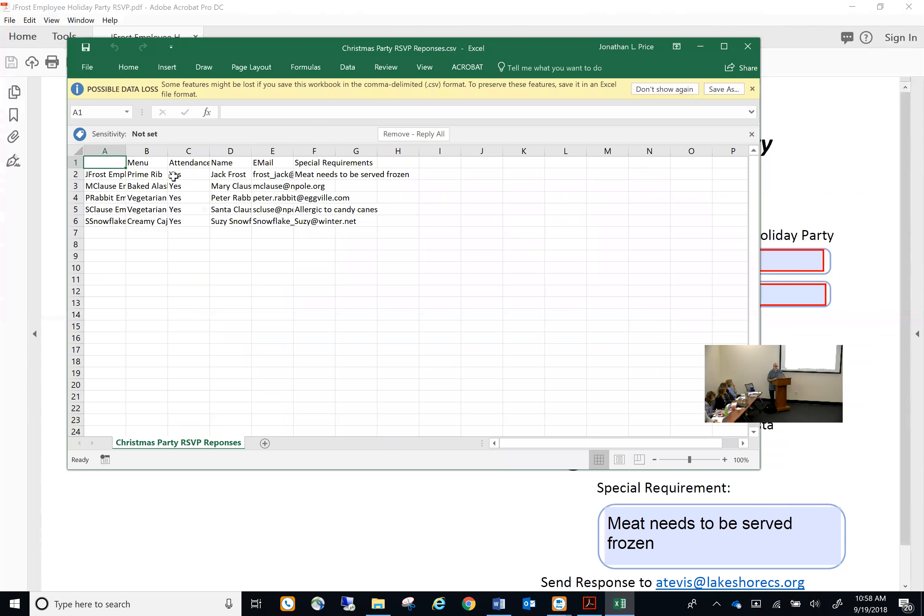
AutoFit columns A, B, D, E and F to their file names, dishes, names, e-mails and requirements
double_click(126, 151)
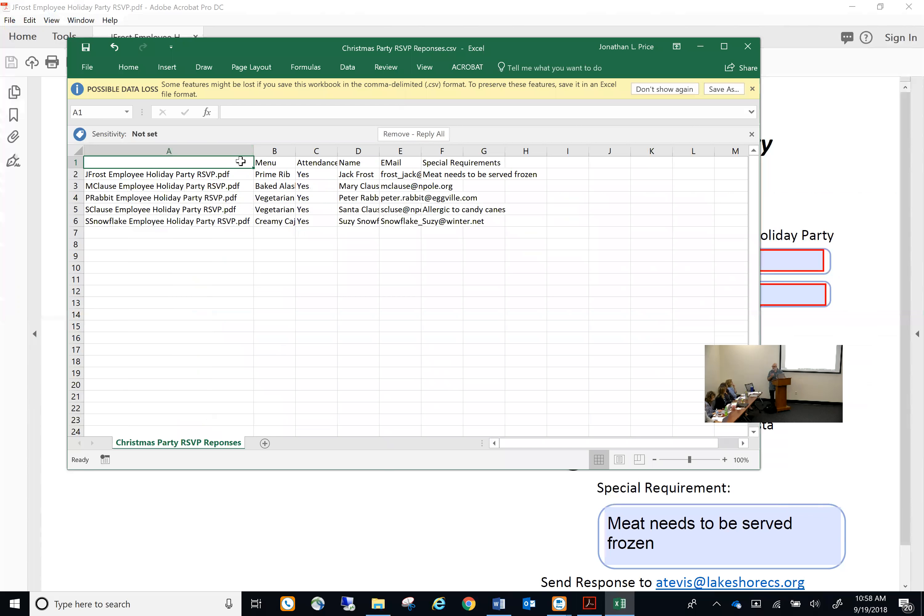
double_click(294, 154)
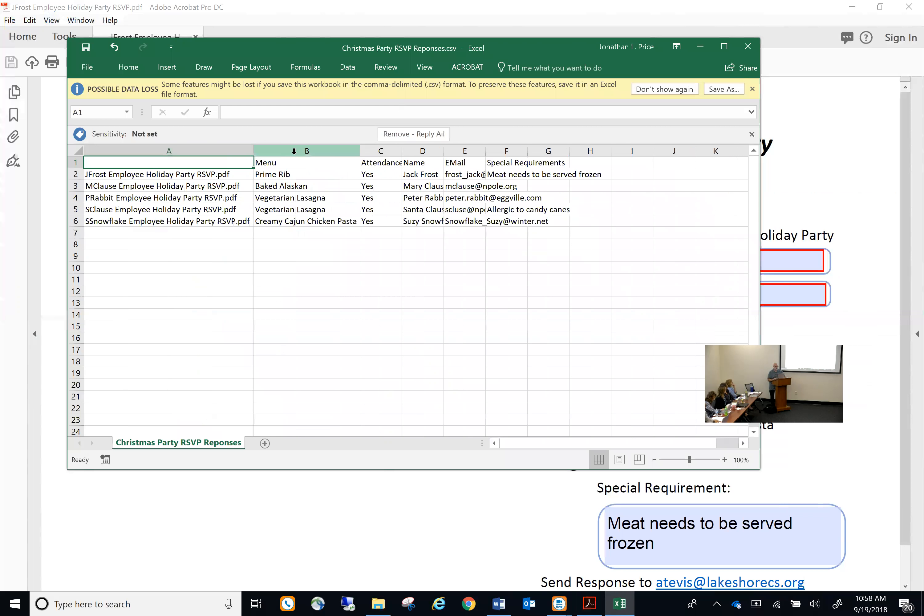
click(403, 155)
right_click(403, 155)
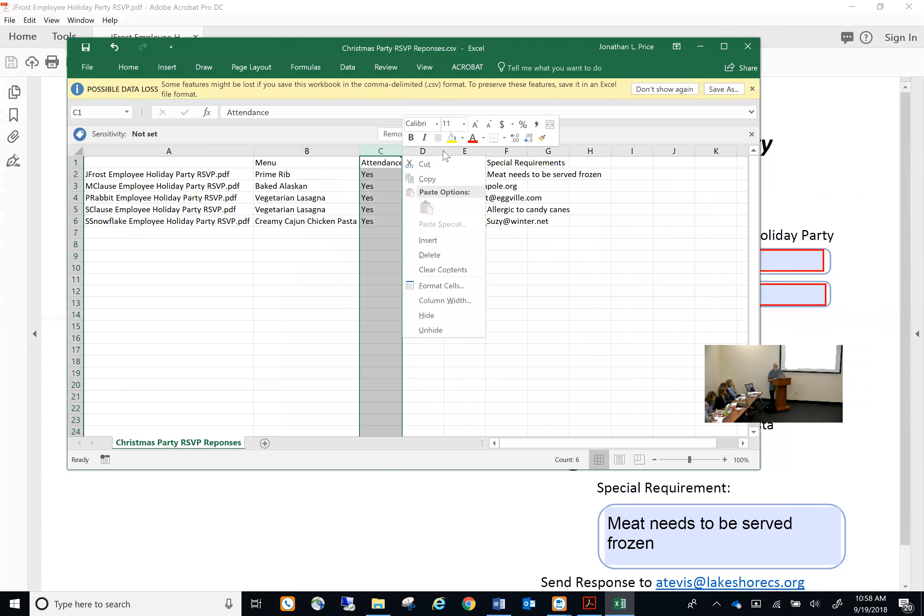
key(Escape)
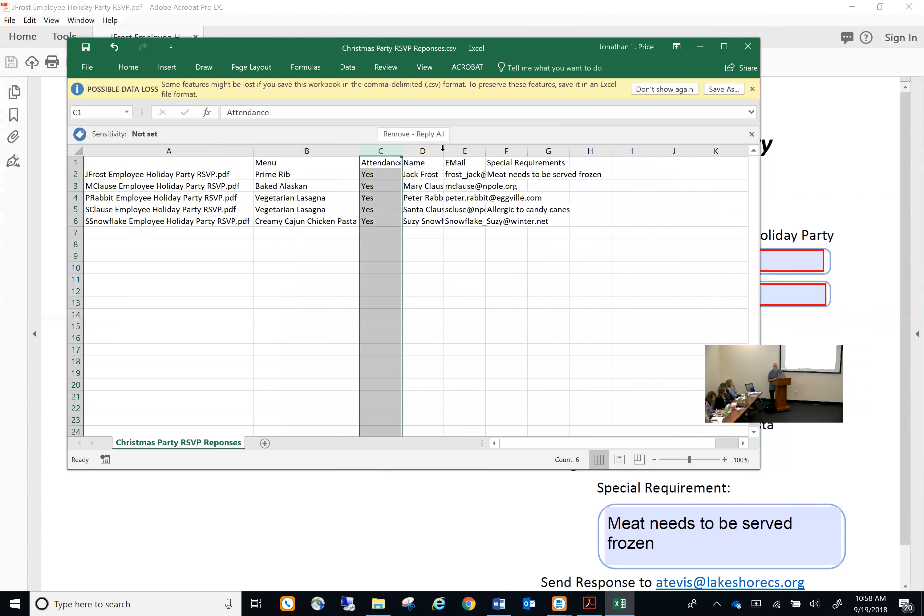
double_click(442, 150)
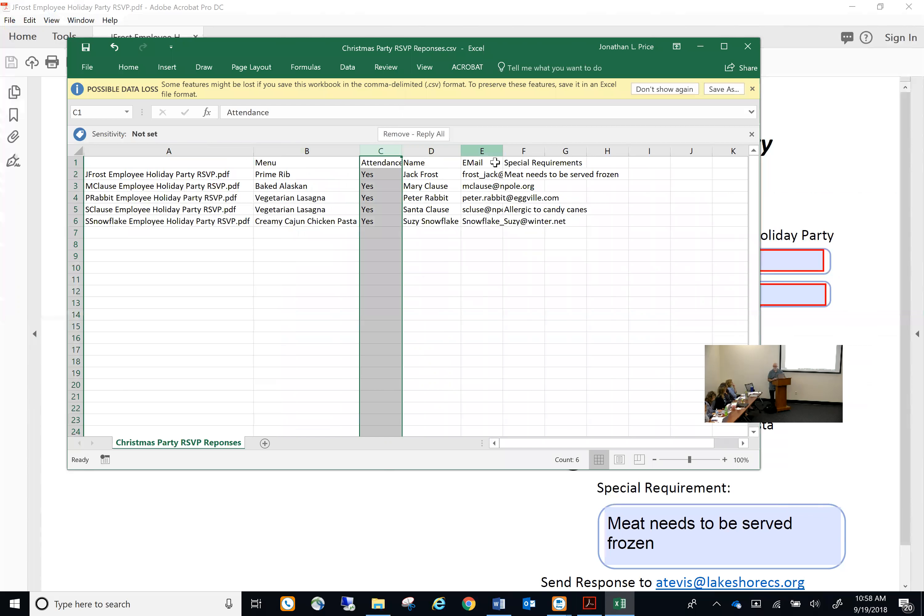
double_click(502, 150)
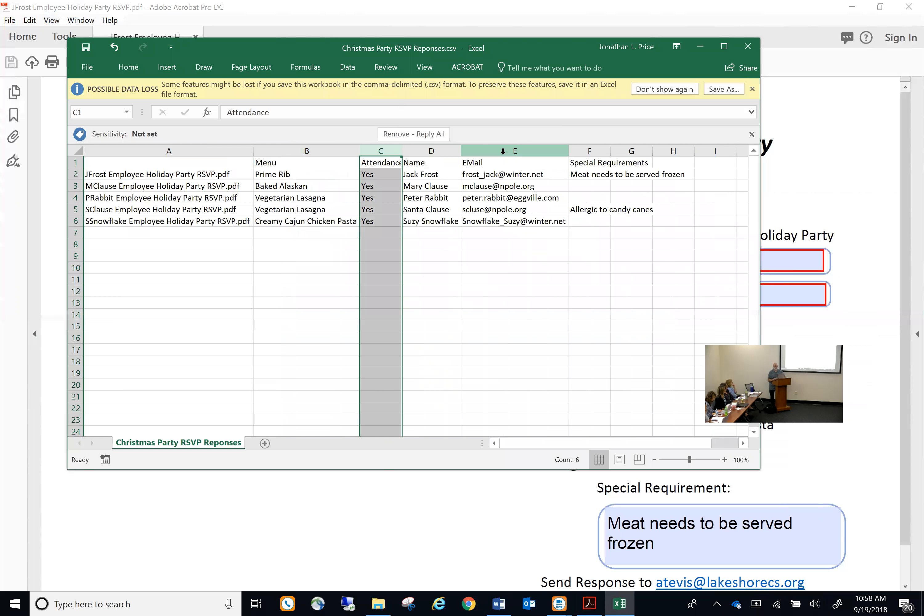
double_click(610, 151)
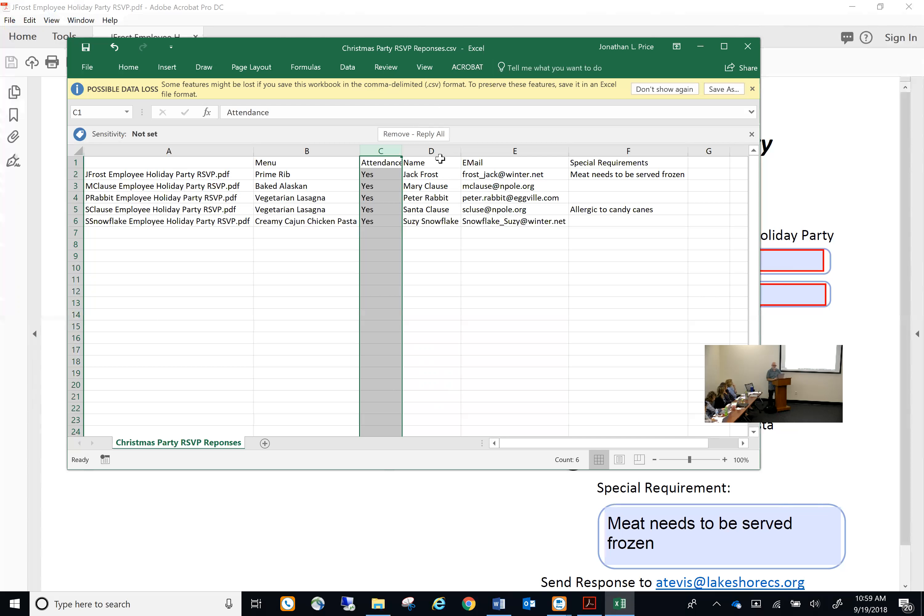
Cut the Name column and insert it at column B, before Menu
click(434, 152)
right_click(435, 155)
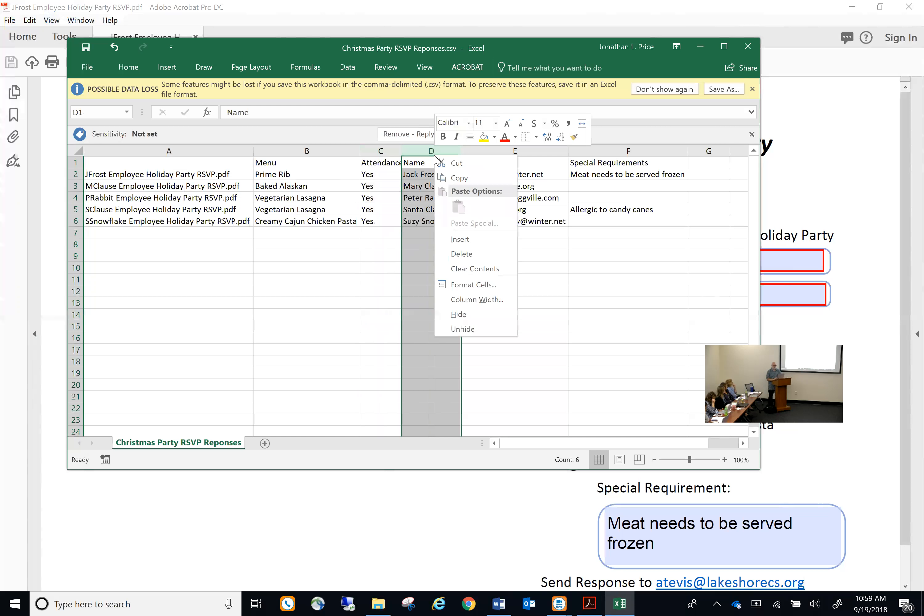
click(457, 163)
right_click(314, 151)
click(360, 240)
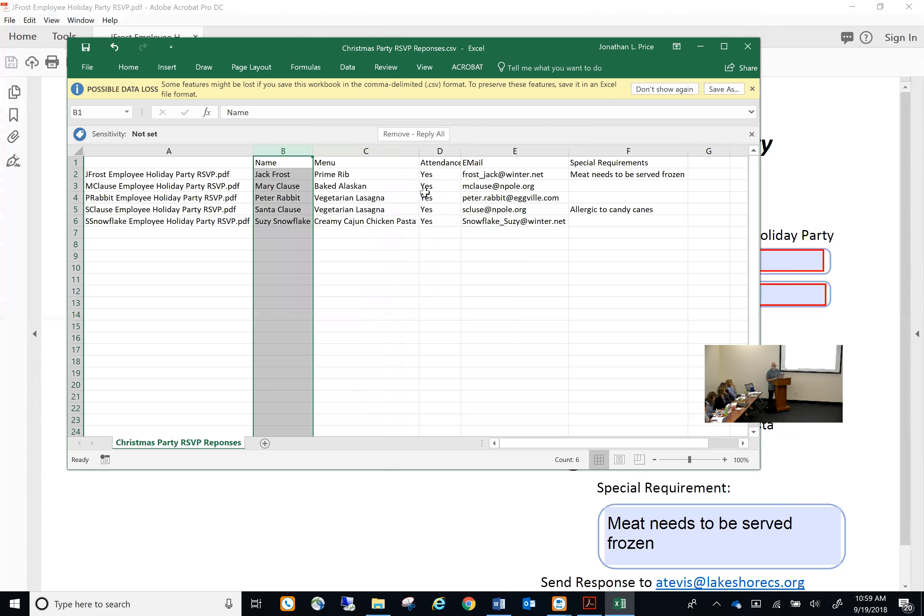
Cut the Attendance column and insert it just before Menu
right_click(445, 154)
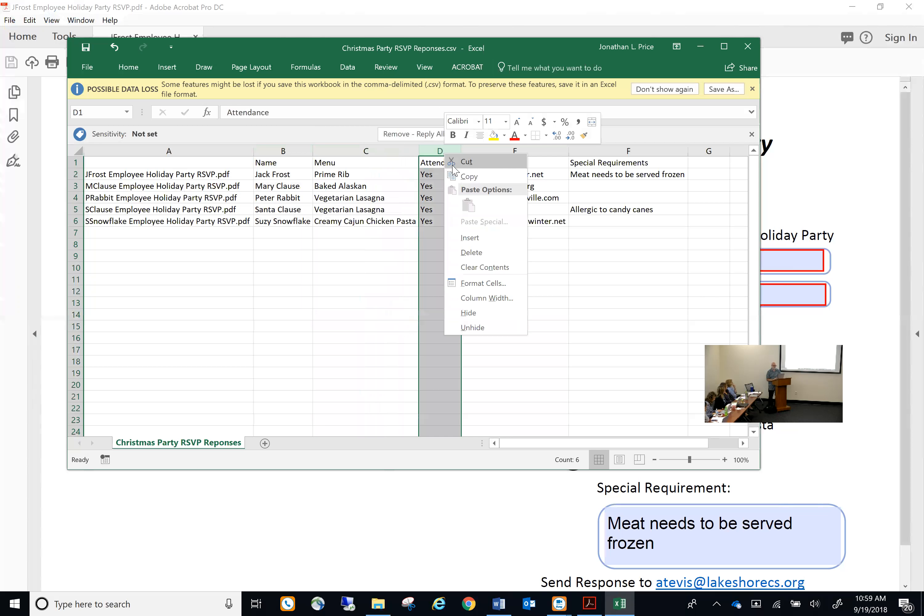
click(463, 176)
right_click(362, 153)
click(403, 241)
click(410, 326)
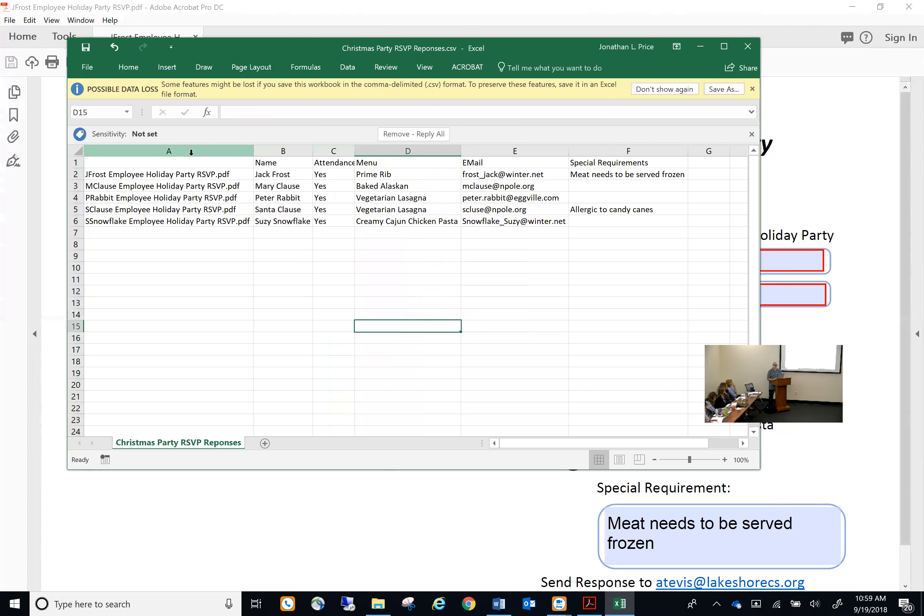
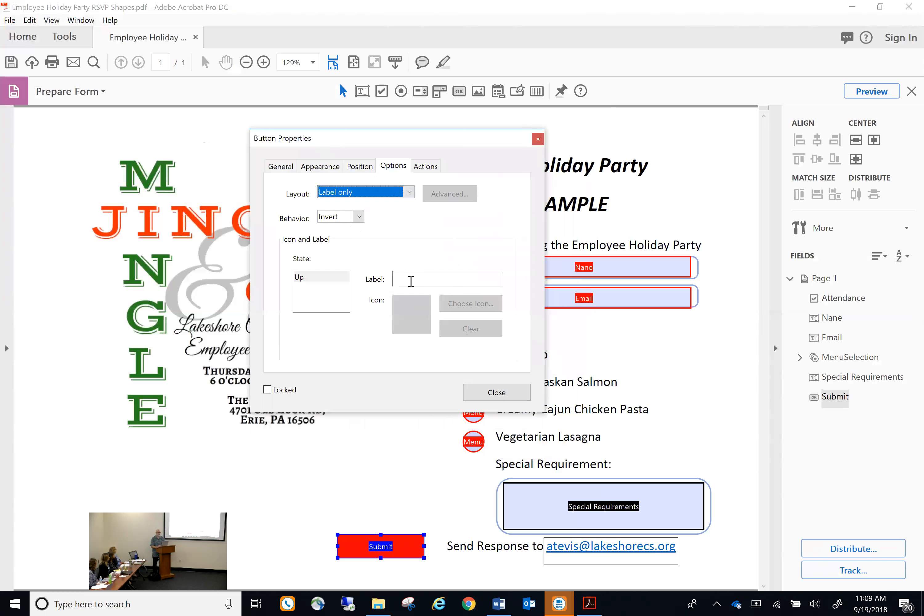
Label the Submit button 'Click here to Submit' and give it a Mouse Up 'Submit a form' action
text(Click here to Submit)
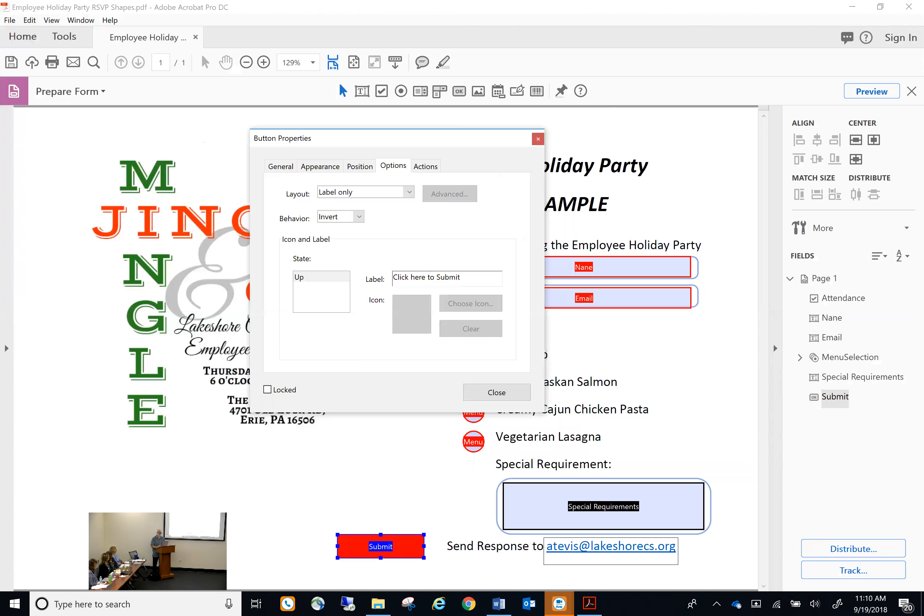
click(426, 167)
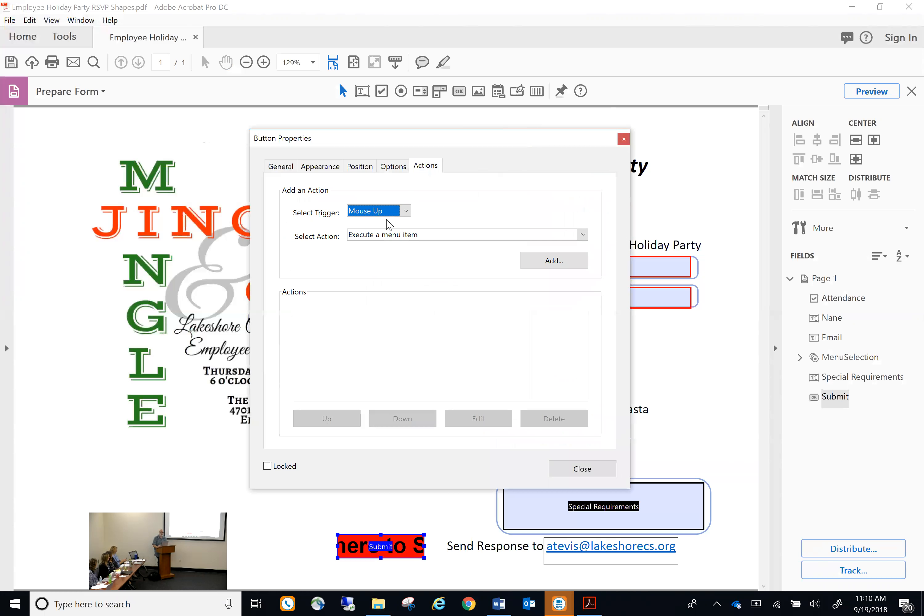
click(582, 234)
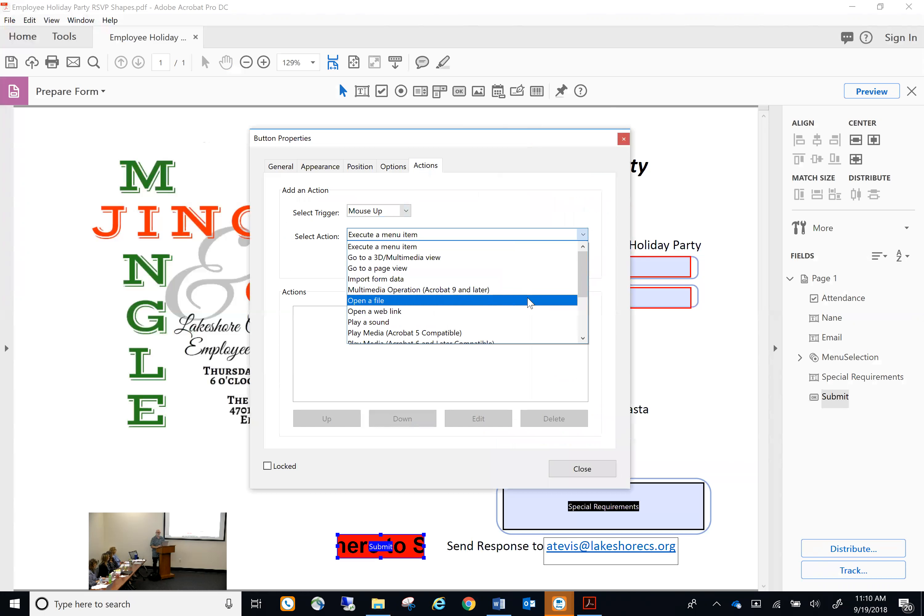
click(582, 338)
click(582, 339)
click(583, 338)
click(582, 339)
click(582, 339)
click(583, 339)
click(582, 339)
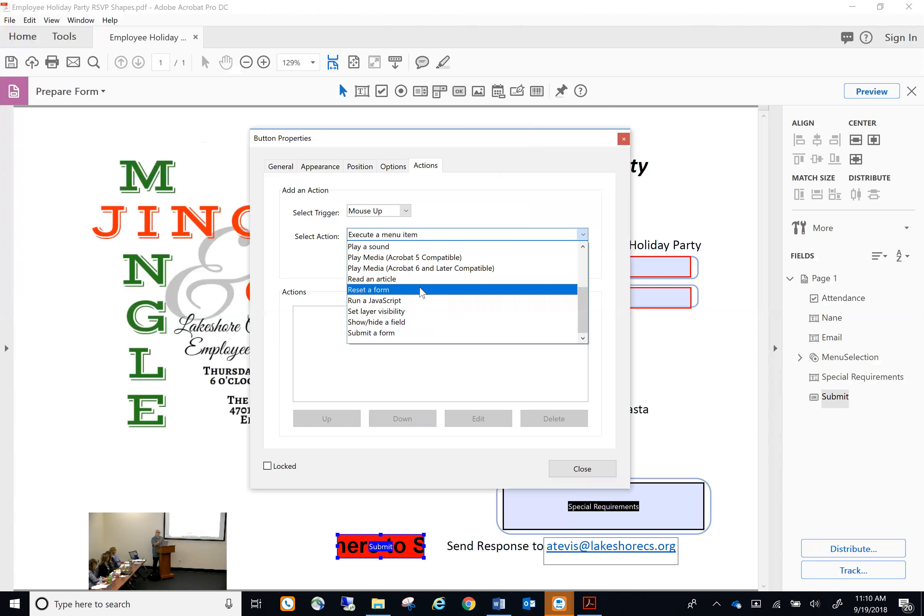
click(395, 333)
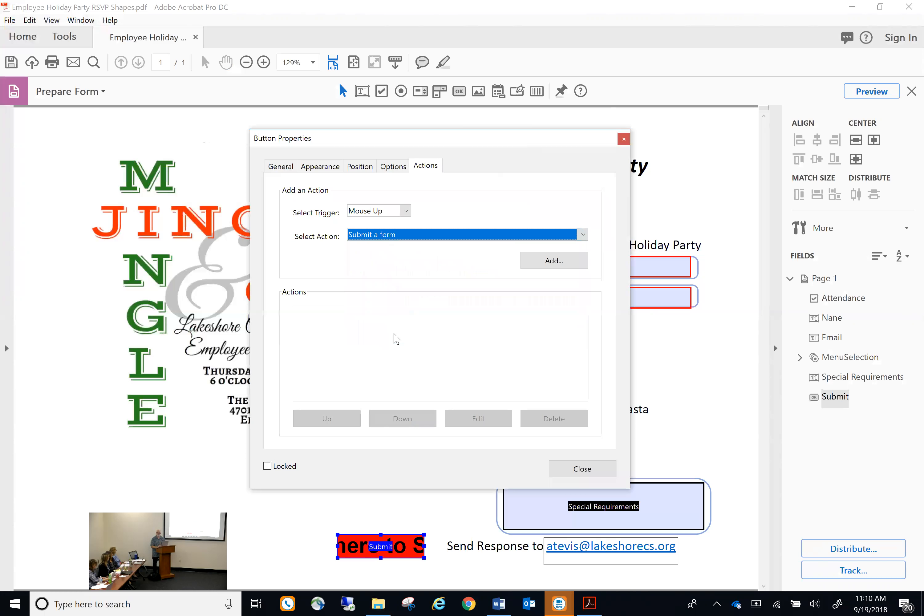
Submit all fields as FDF to a mailto: address for the RSVP e-mail, then close the button properties
click(551, 262)
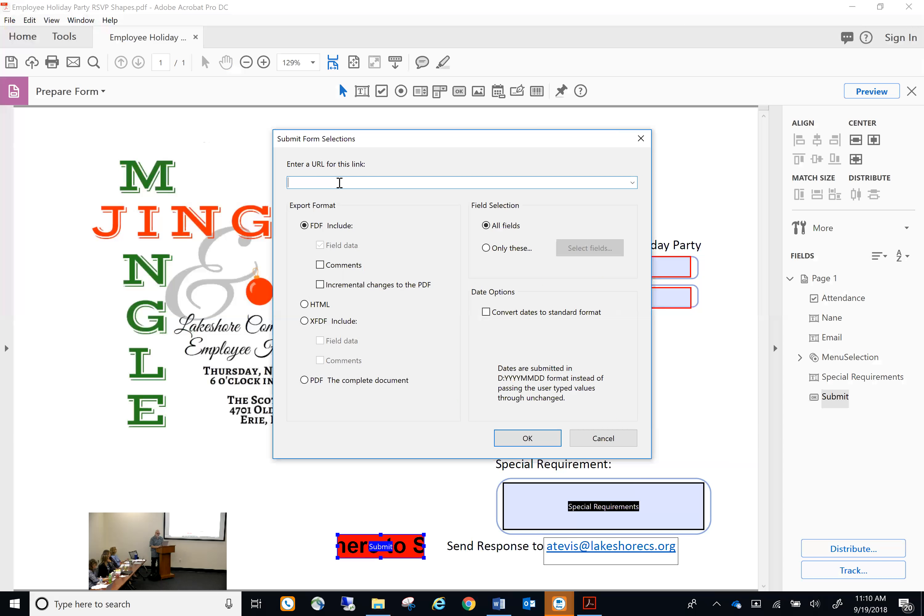
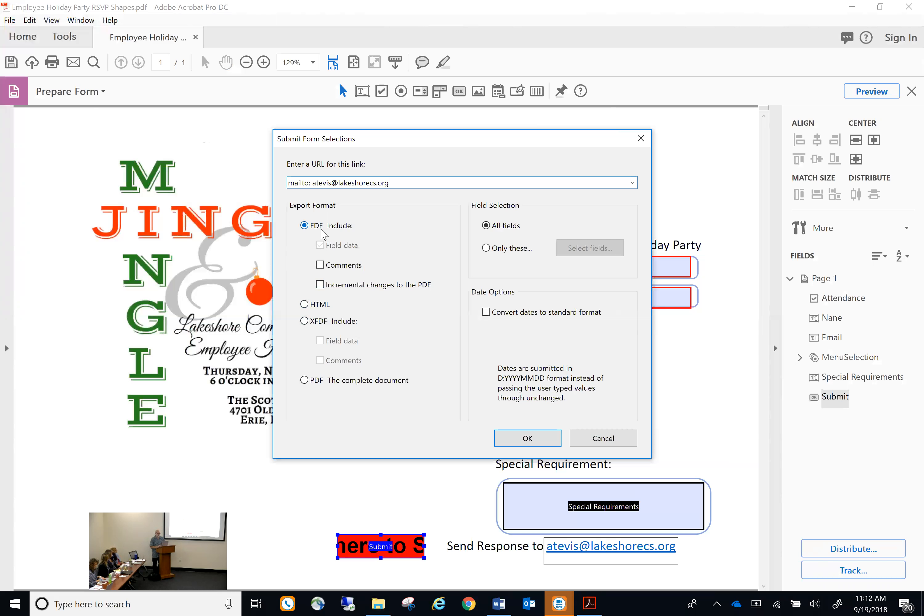
click(528, 437)
click(582, 468)
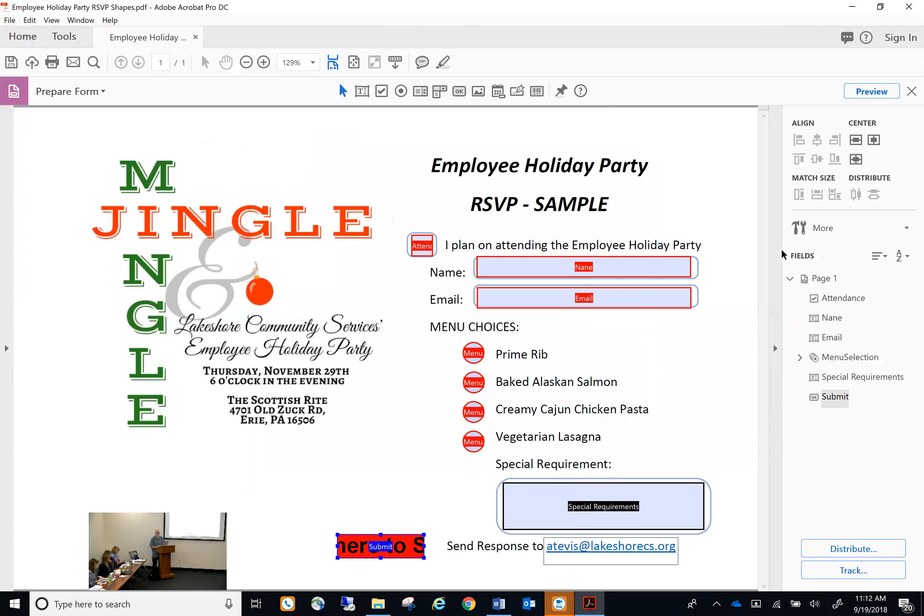
click(871, 92)
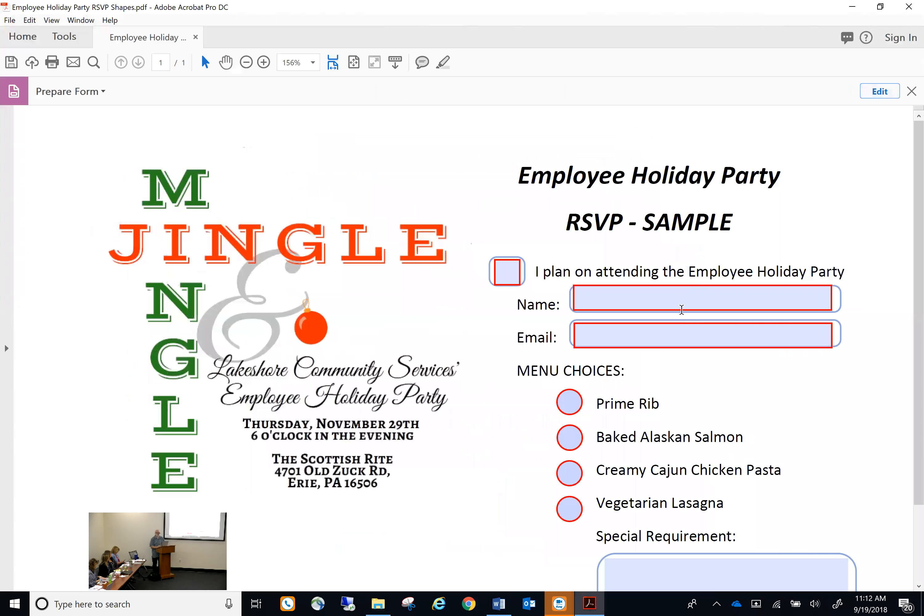
scroll(728, 374, down, 2)
click(879, 91)
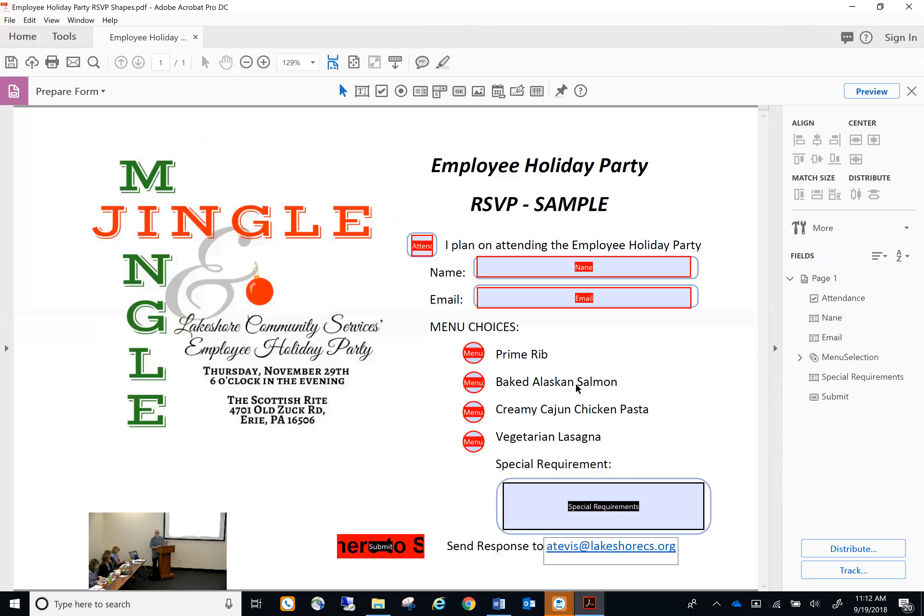
Enlarge the Submit button by dragging its upper-right and upper-left corners
click(408, 543)
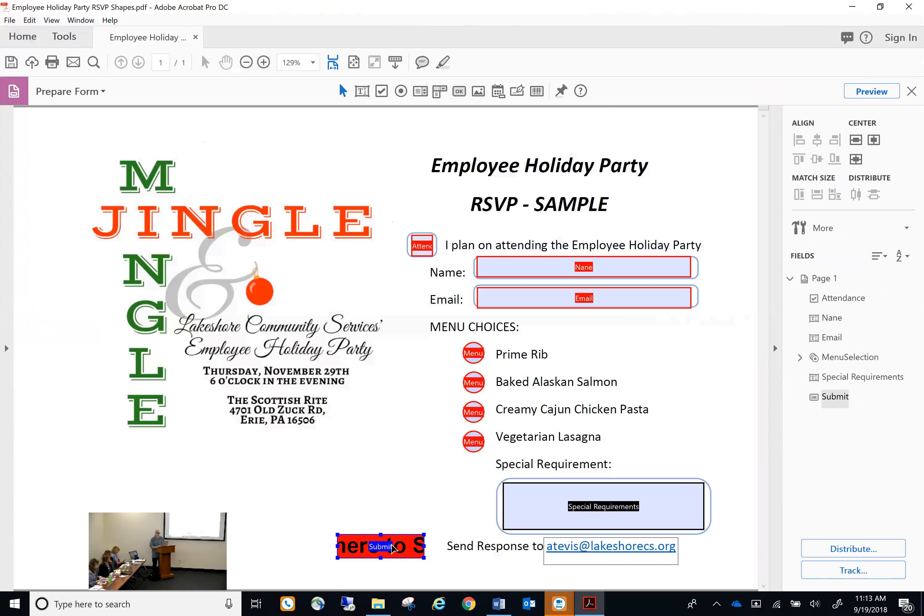
double_click(395, 552)
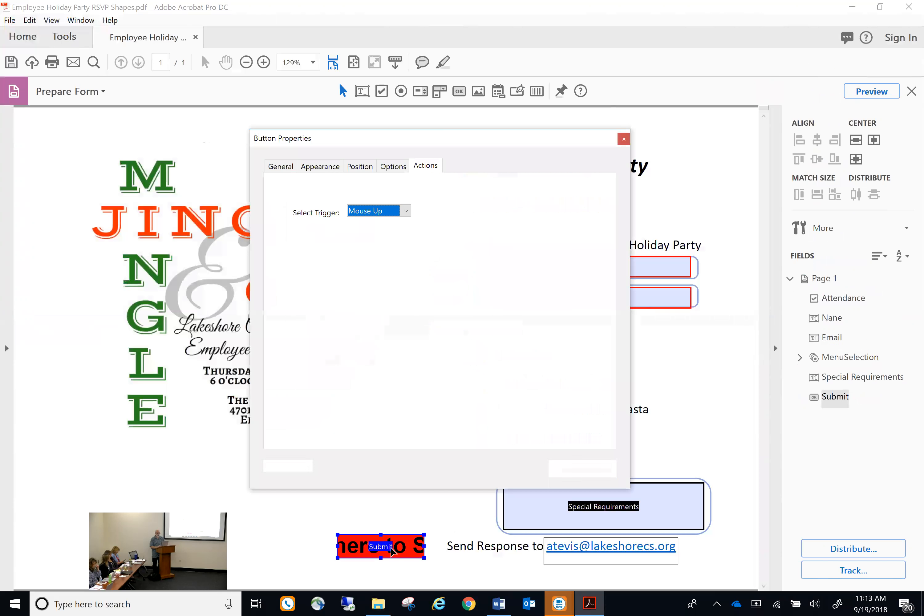
click(320, 166)
click(582, 469)
drag(424, 534, 437, 513)
drag(338, 514, 325, 510)
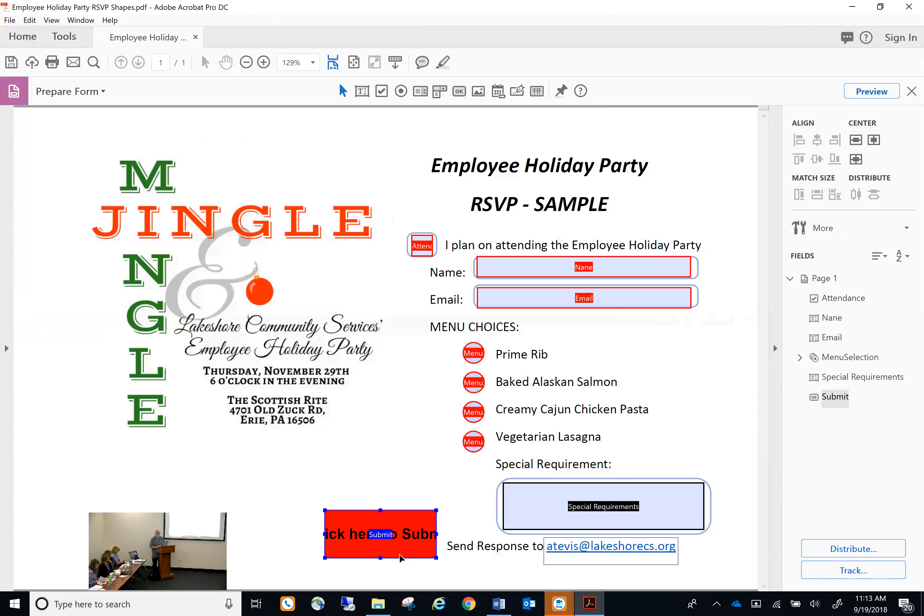
Check the Submit button's appearance settings, then preview the finished RSVP form
double_click(407, 538)
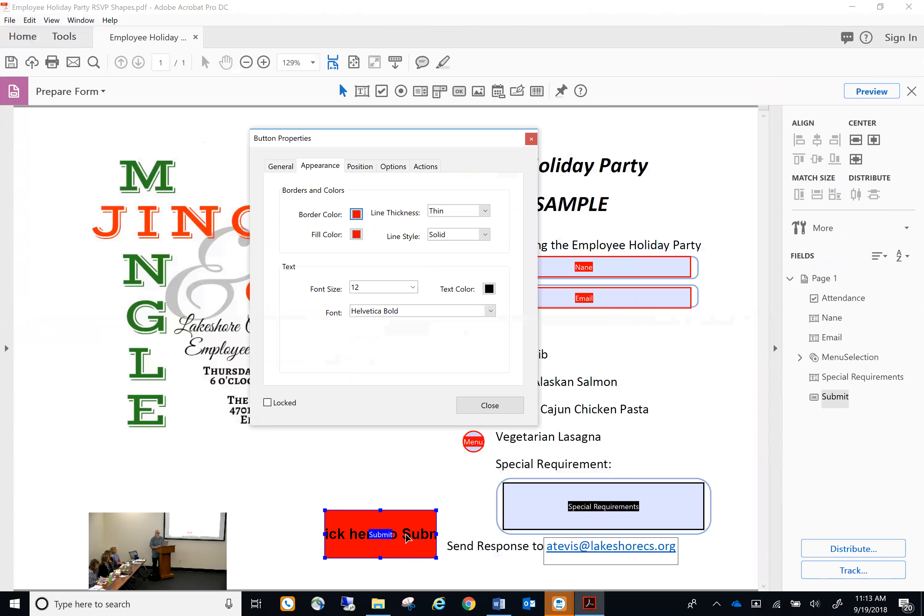
click(490, 405)
click(872, 92)
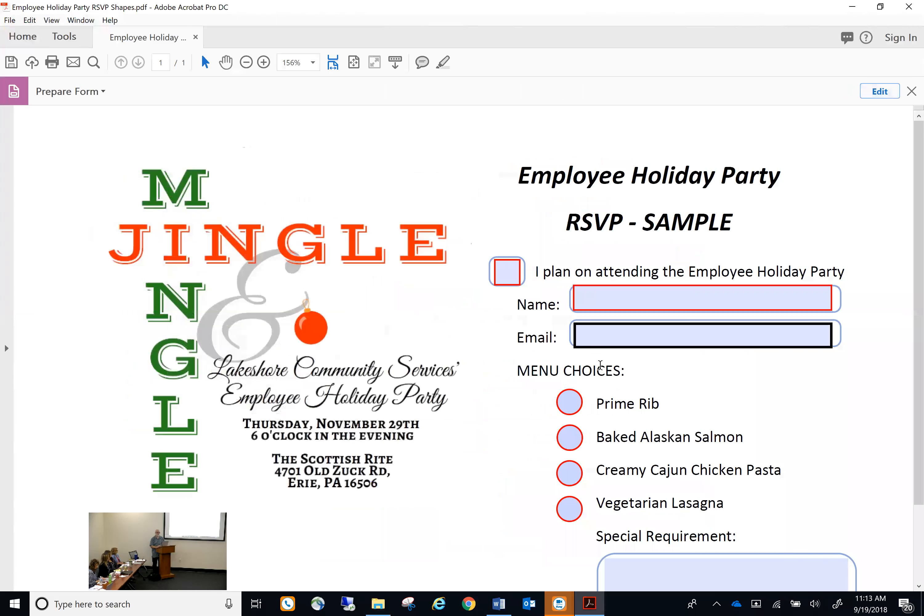
scroll(600, 365, down, 3)
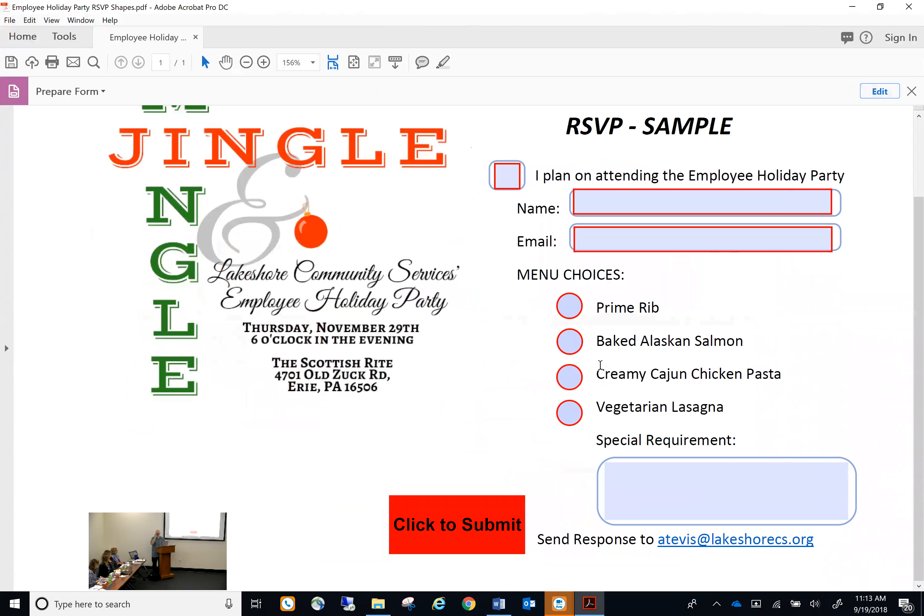
key(ctrl+shift+s)
click(207, 232)
Save the form as a new copy named 'Employee Holiday Party RSVP Submit.pdf'
key(BackSpace)
key(BackSpace)
key(BackSpace)
key(BackSpace)
key(BackSpace)
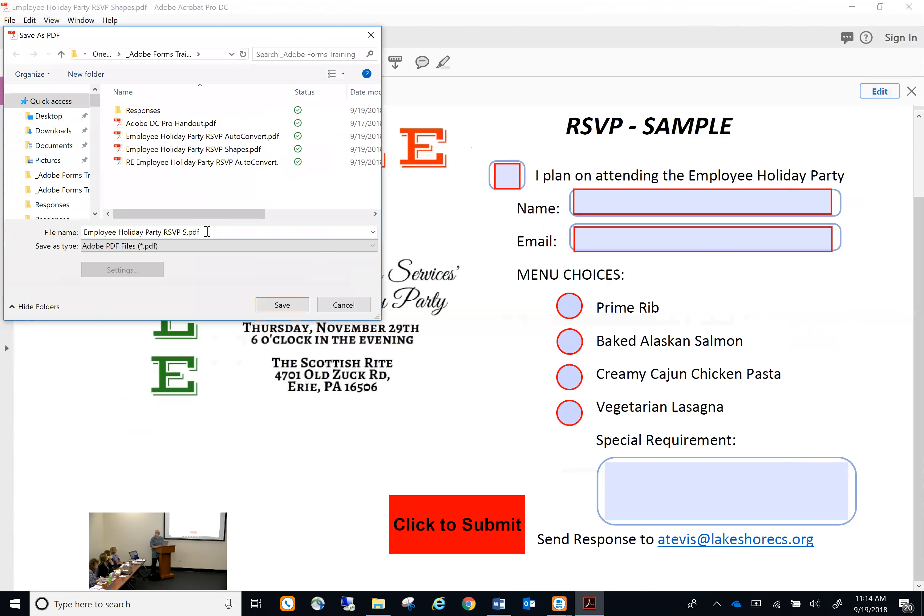
text(ubmit)
key(Return)
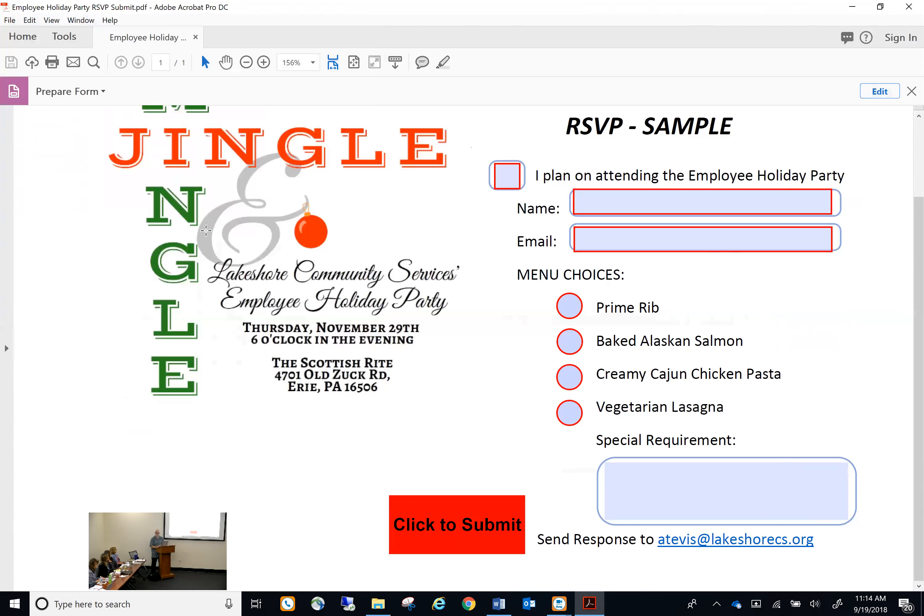
Close Acrobat and reopen Employee Holiday Party RSVP Submit.pdf from File Explorer
click(909, 6)
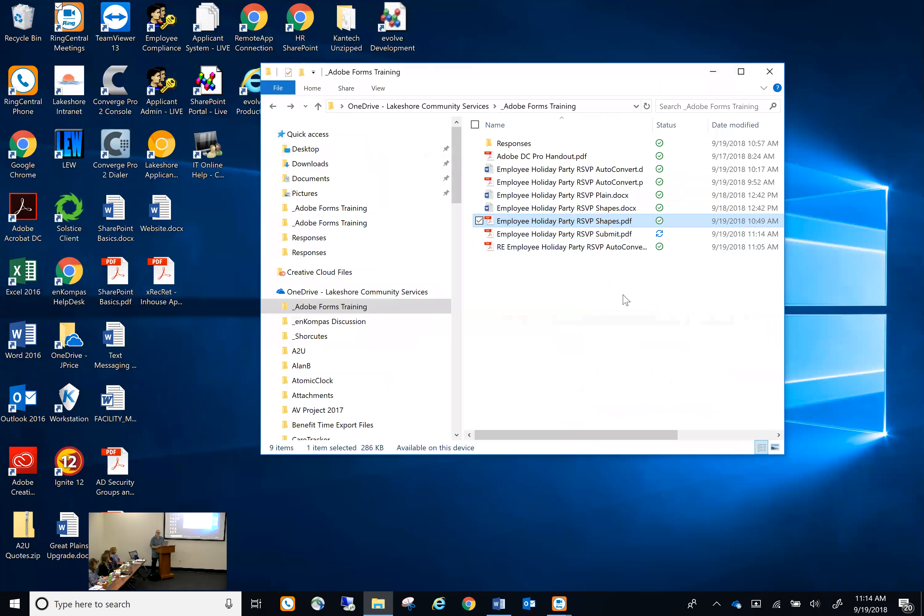
double_click(564, 234)
Submit the filled form by email, choosing the default Microsoft Outlook application
click(464, 523)
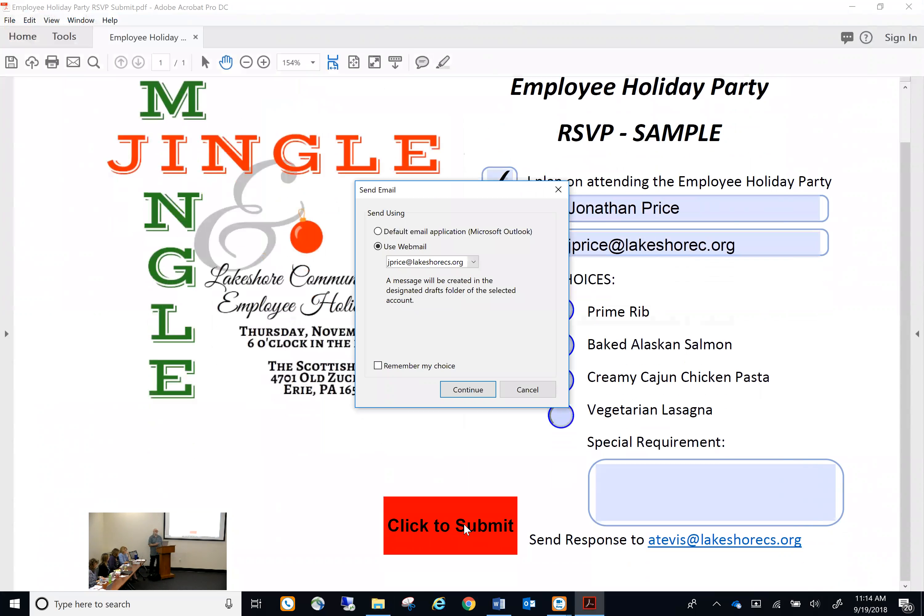
click(378, 231)
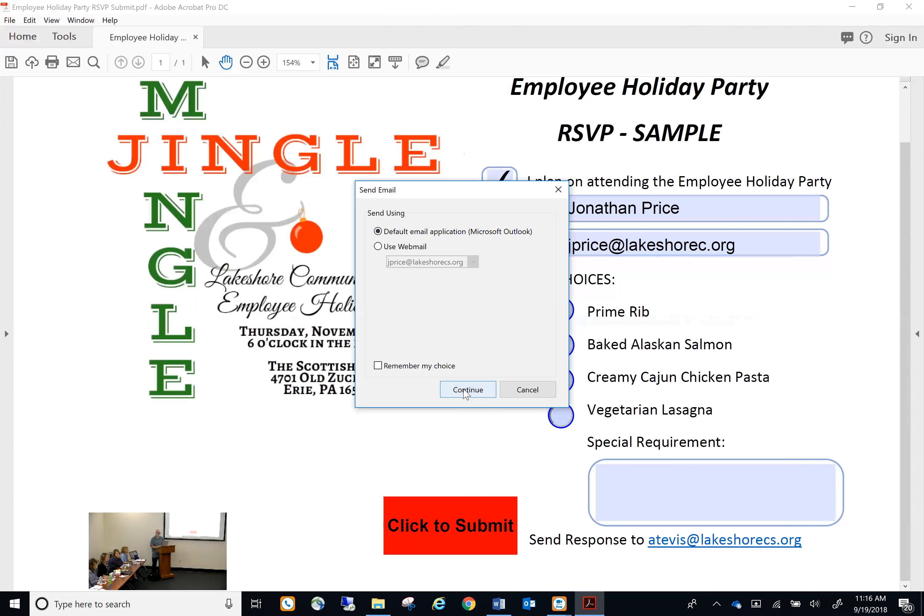
click(468, 390)
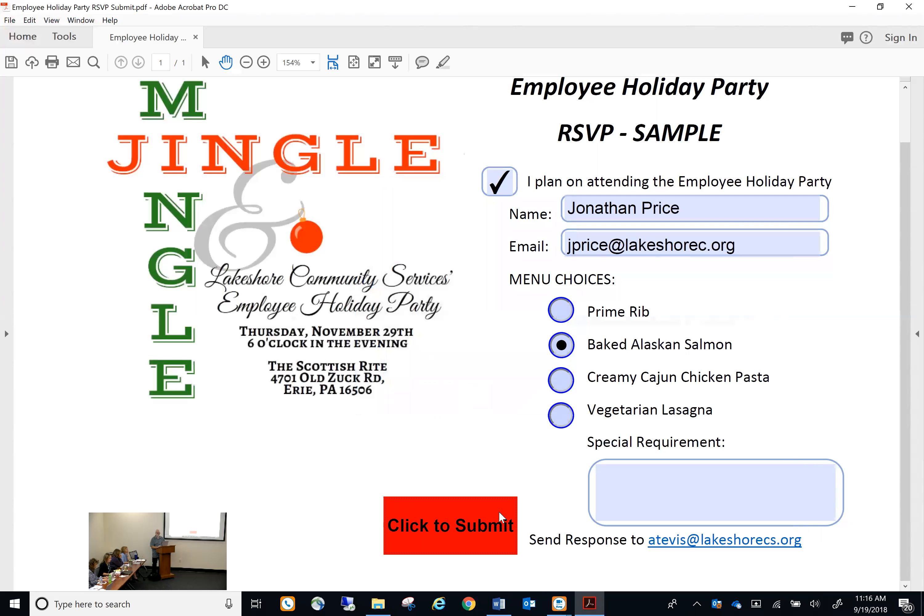
Send the Form Returned Outlook message with the RSVP Submit PDF attached, dismissing the warning
click(530, 603)
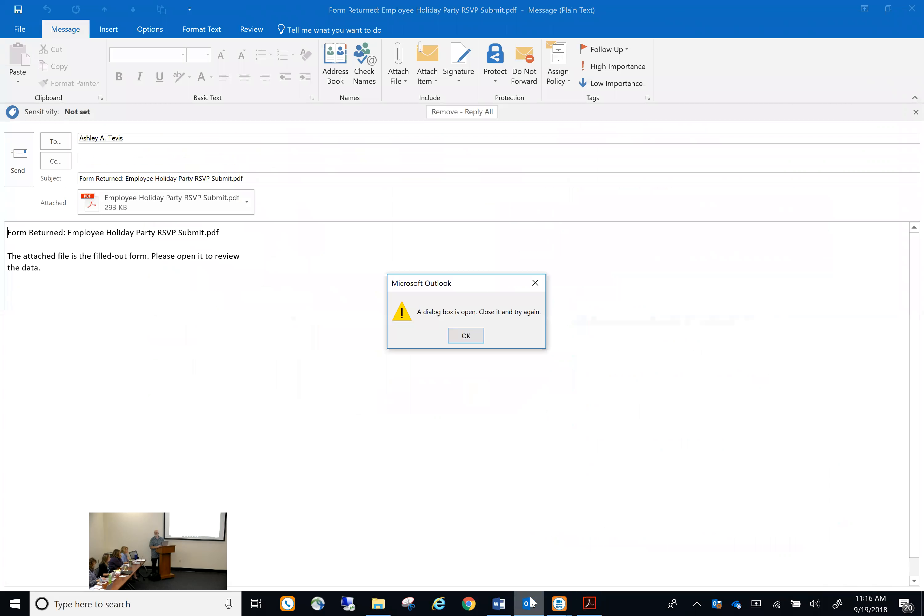
click(465, 334)
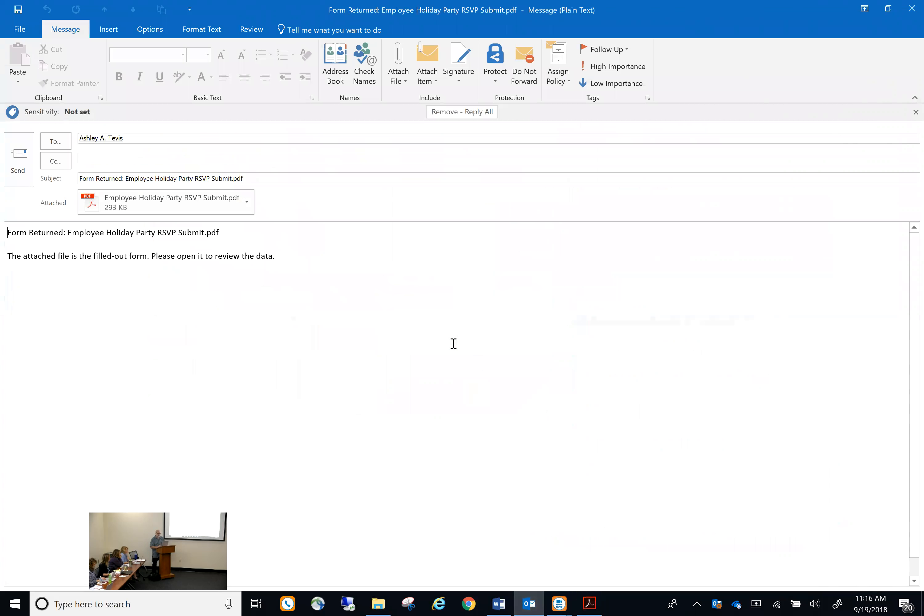
click(16, 159)
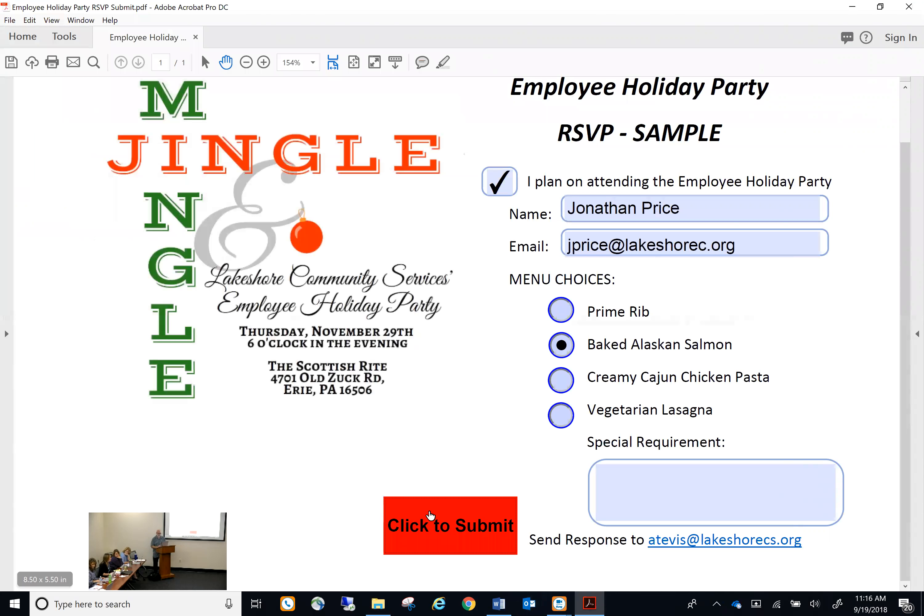
Switch to the Outlook mailbox window
click(529, 604)
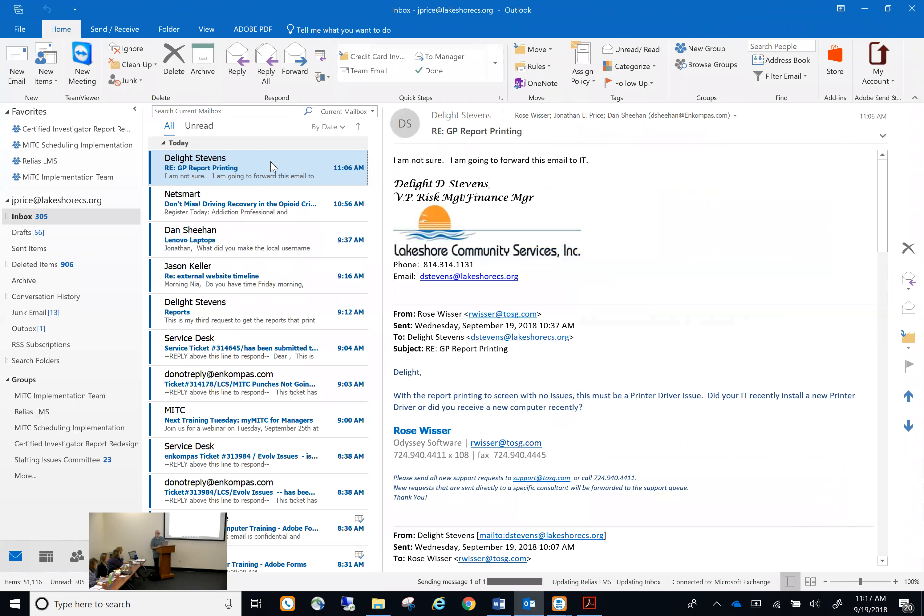
Show Outlook's Sent Items folder to find the Form Returned message
click(42, 251)
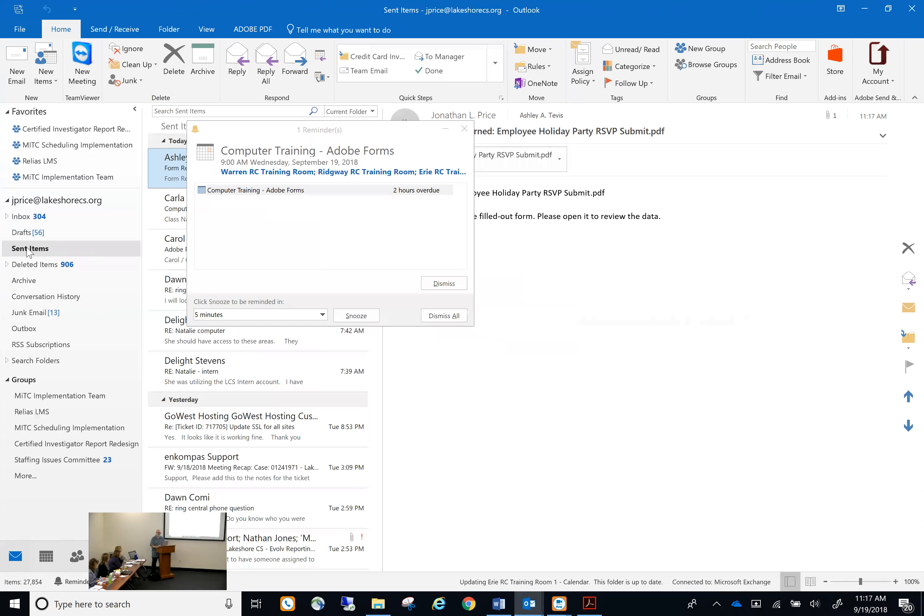
Dismiss the meeting reminder and open the returned RSVP Submit PDF attachment
click(422, 282)
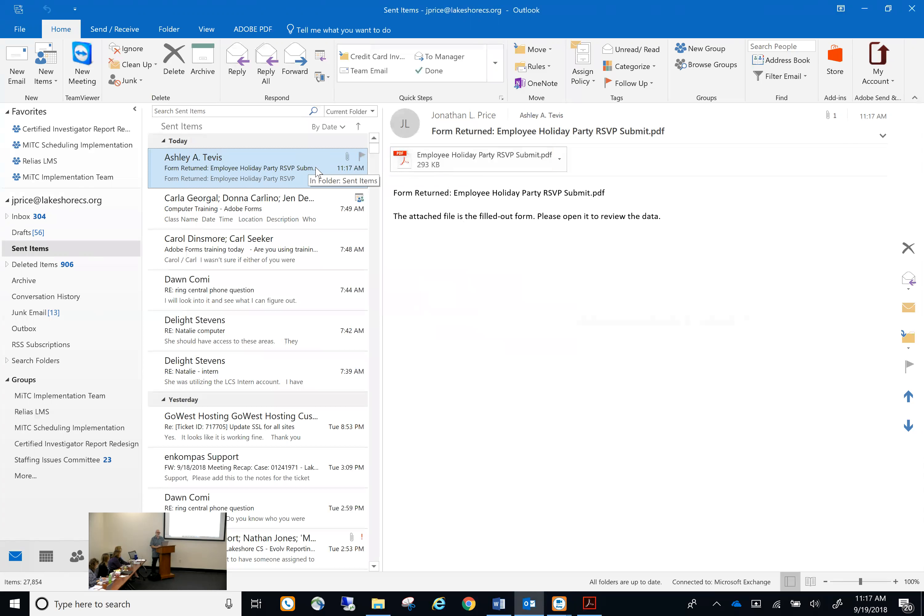
double_click(466, 172)
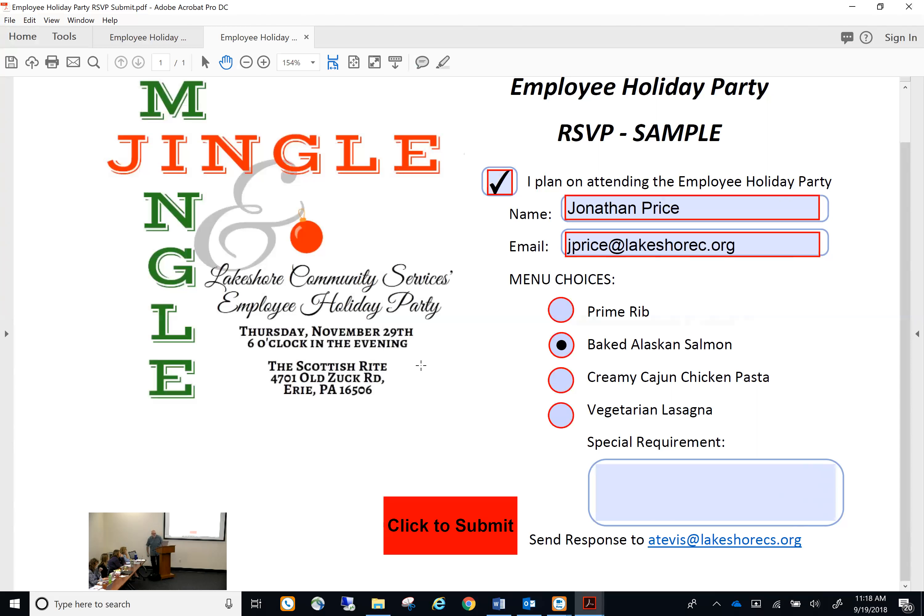
Use the form's Send Response link to start a new Outlook email to the RSVP contact
click(728, 546)
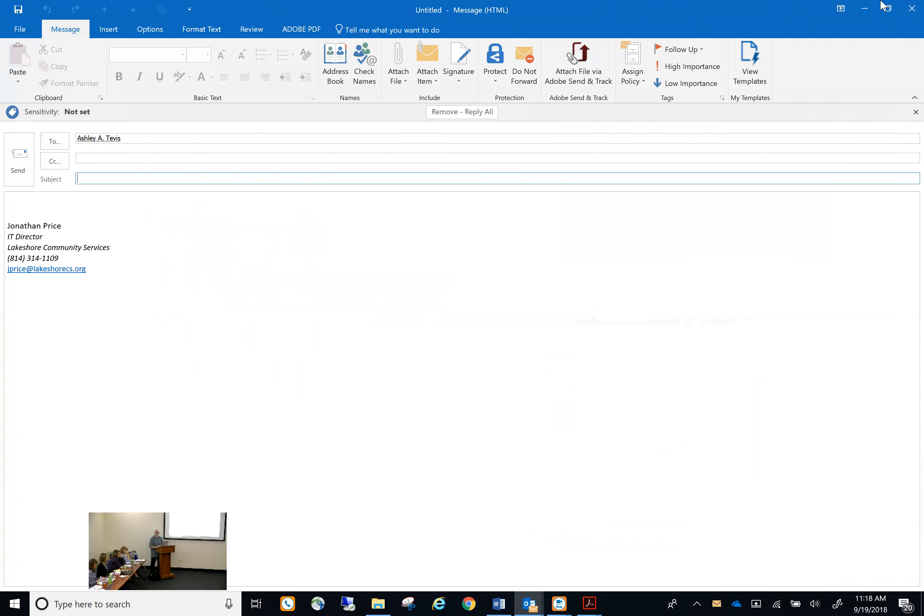
Close the untitled Outlook message without sending it
click(912, 9)
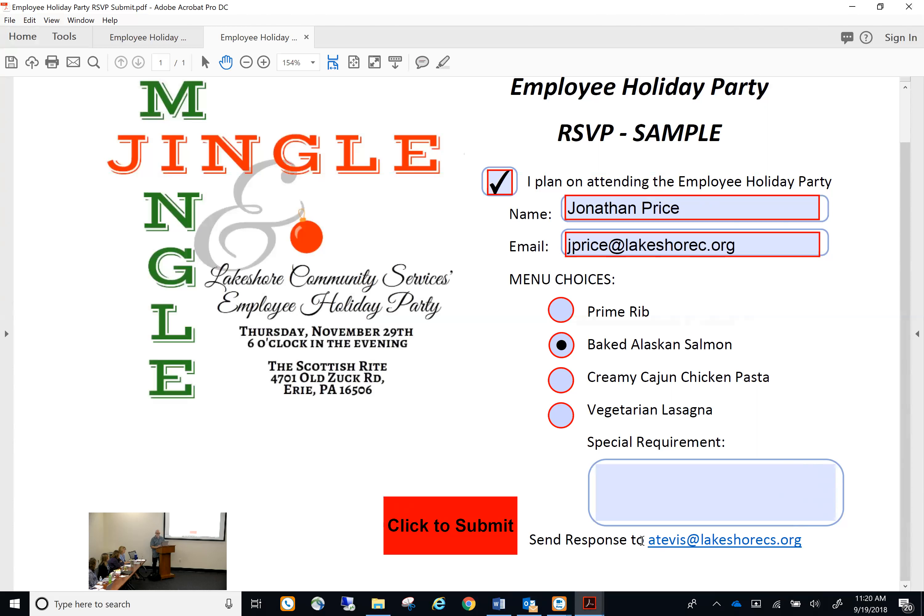
Close the duplicate 'Employee Holiday...' document tab, keeping the filled RSVP form open
click(909, 7)
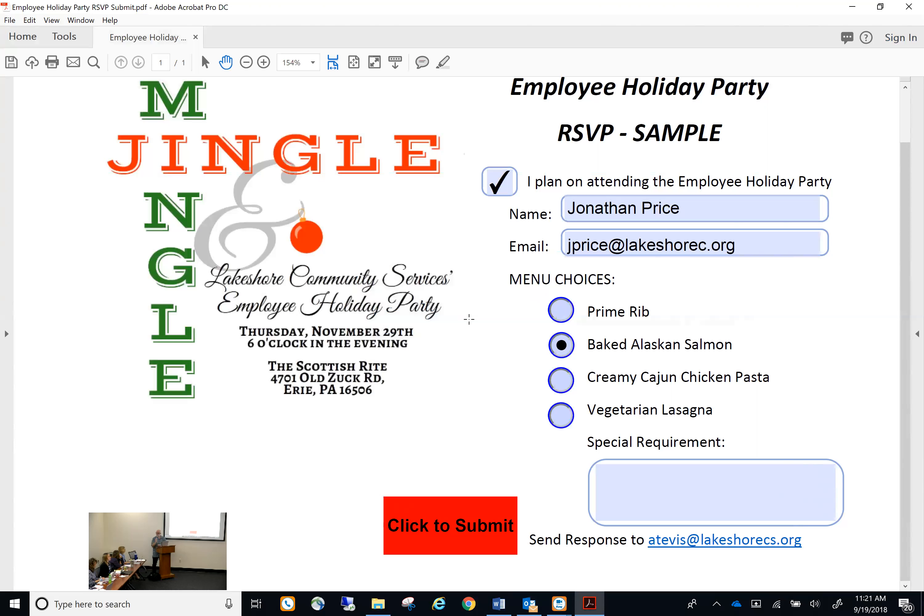
Exit Acrobat with the filled RSVP form, returning to Outlook's Sent Items
click(908, 7)
click(539, 323)
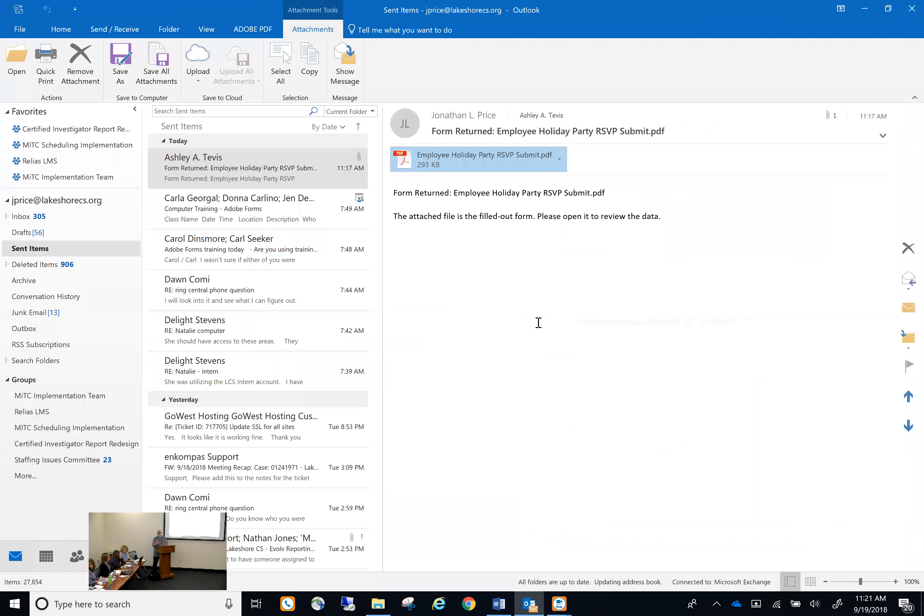